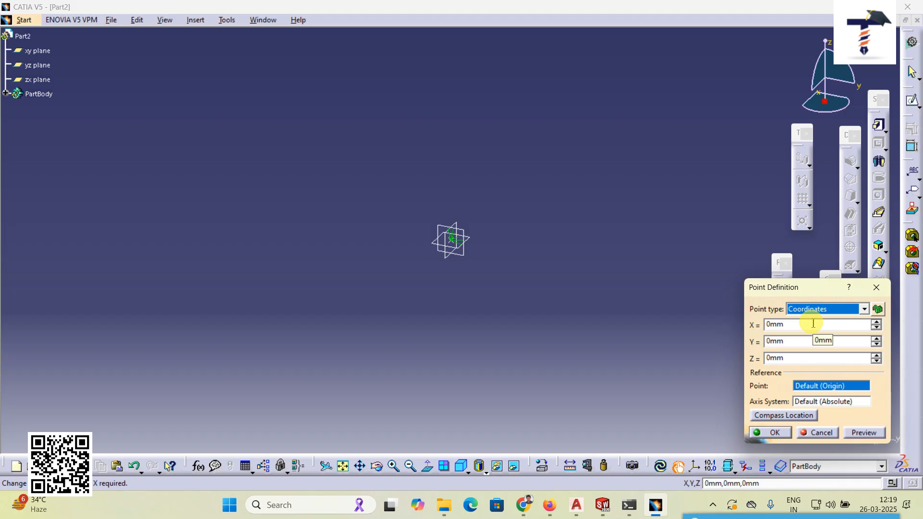
Create a point by coordinates at X 46 mm, Y 42 mm and Z 48 mm from the default origin
click(876, 323)
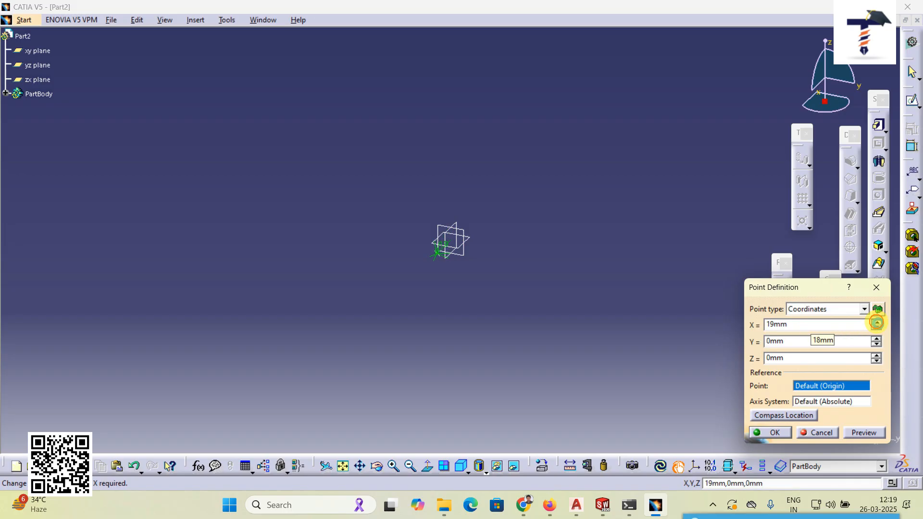
click(877, 322)
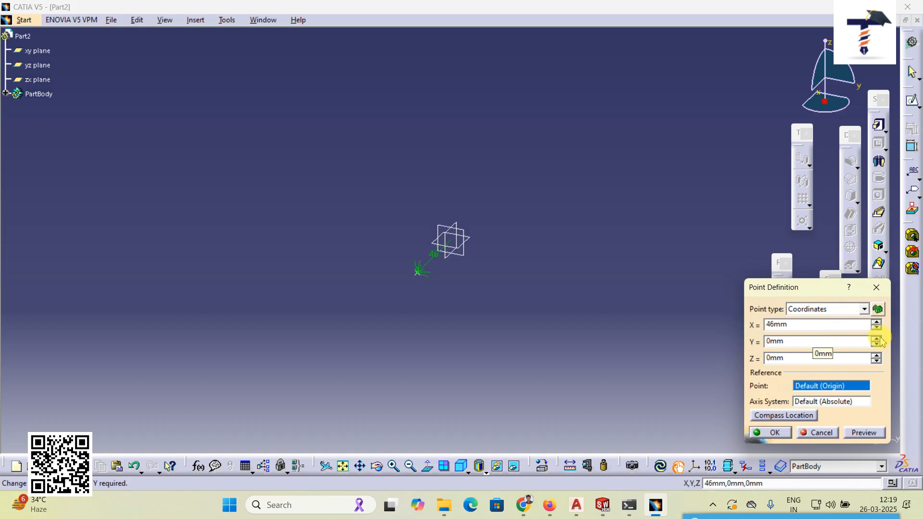
click(877, 338)
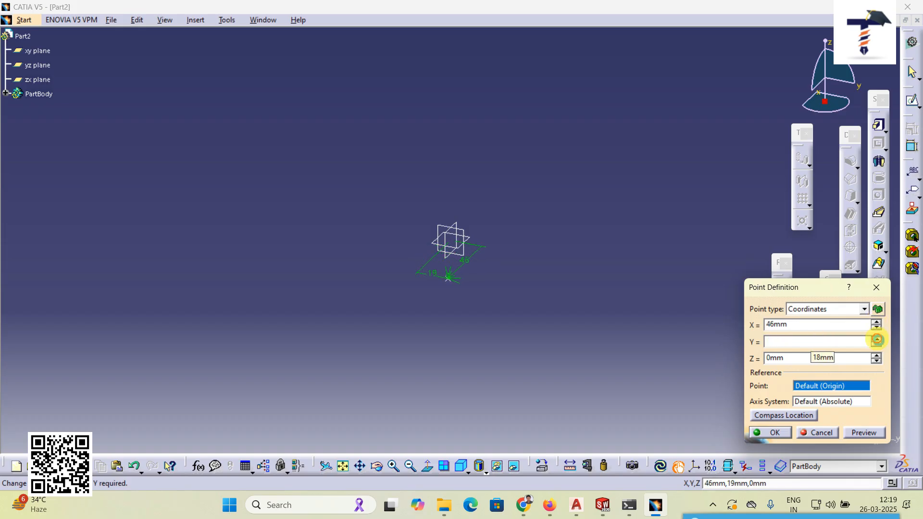
click(877, 339)
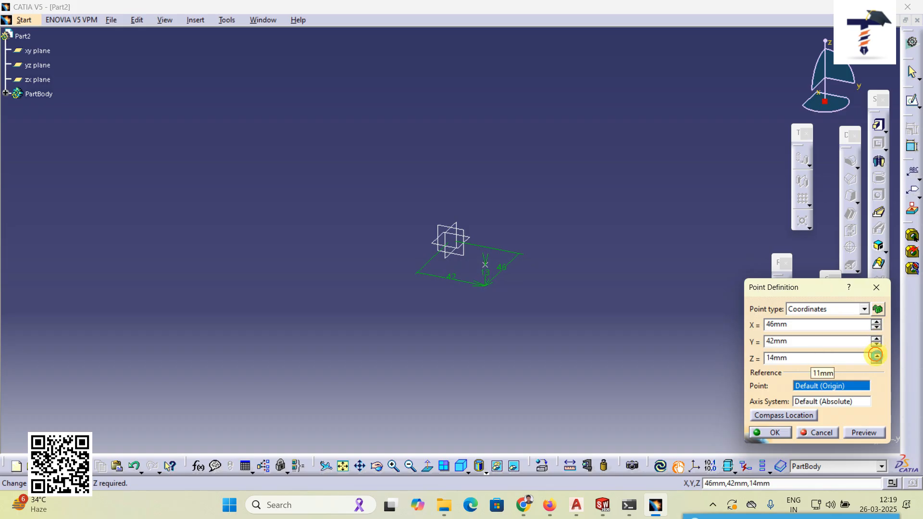
click(876, 355)
click(876, 355)
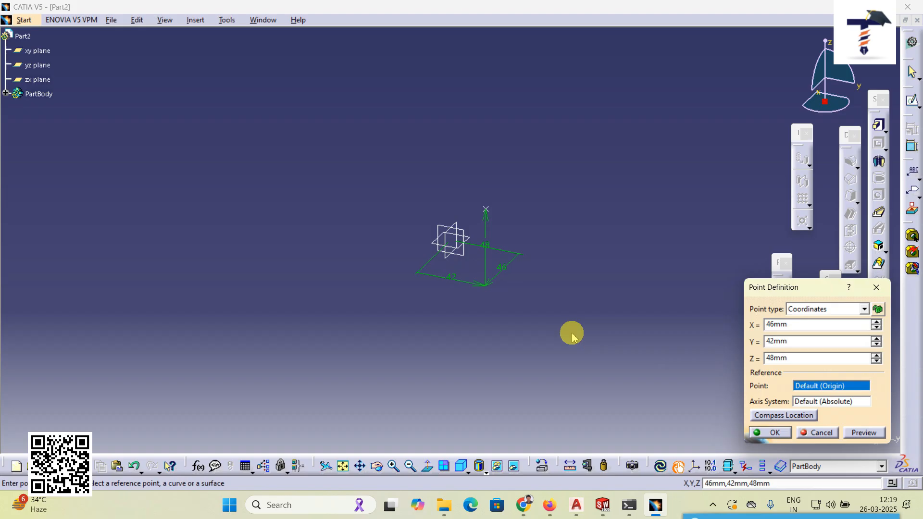
click(774, 433)
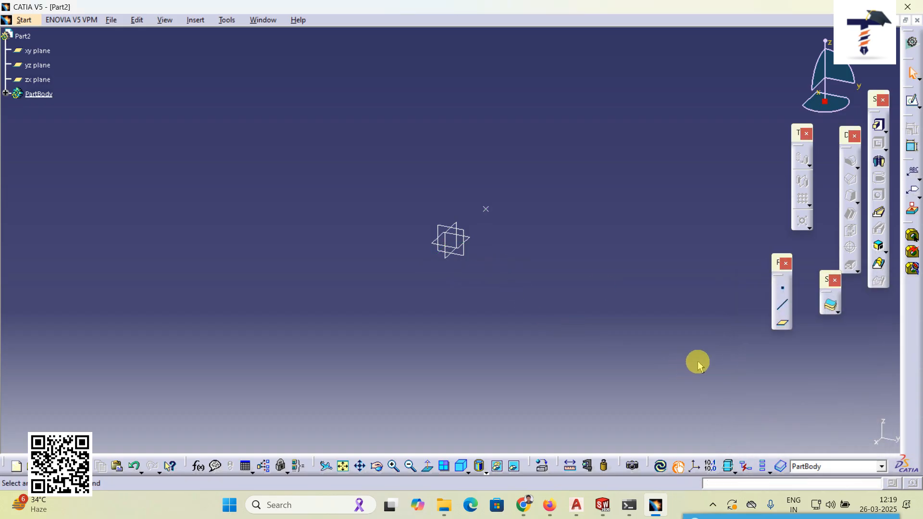
click(783, 291)
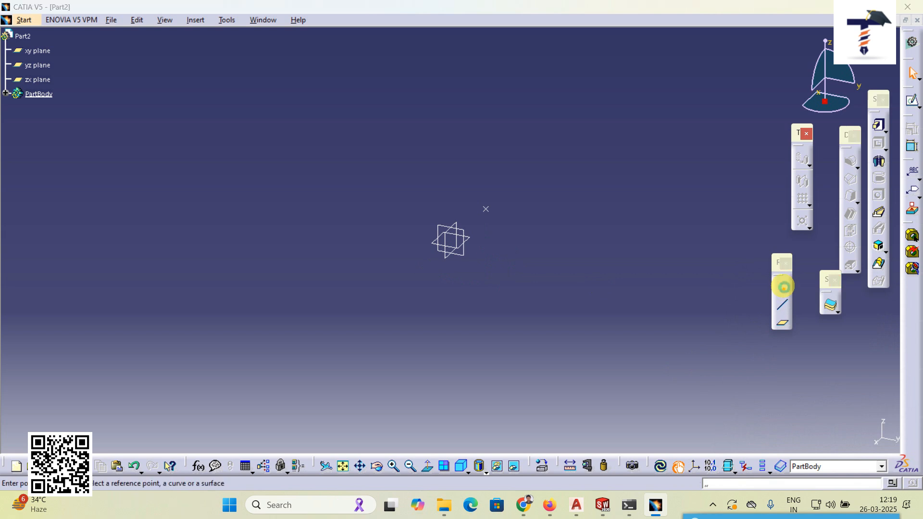
click(805, 309)
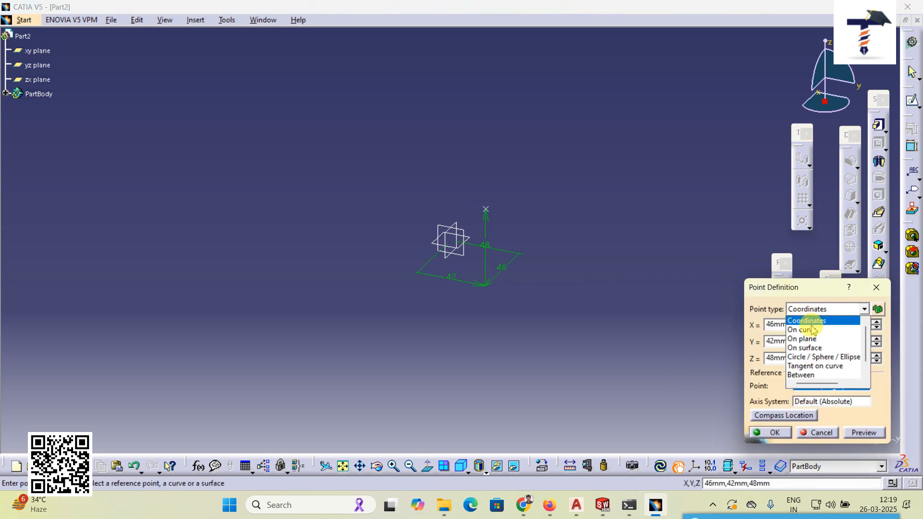
click(814, 436)
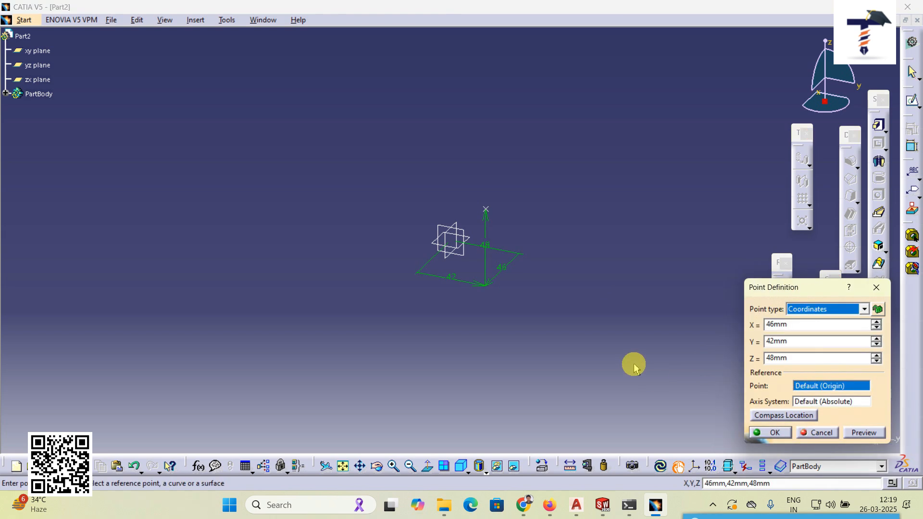
click(807, 433)
Sketch a wavy spline through five control points on the yz plane, up and to the H-negative side of the origin, and exit the sketch
click(461, 255)
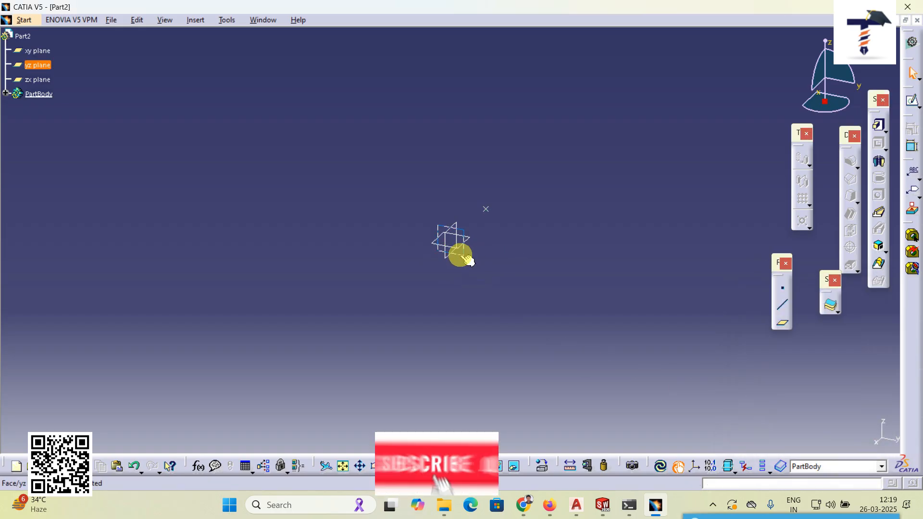
click(912, 103)
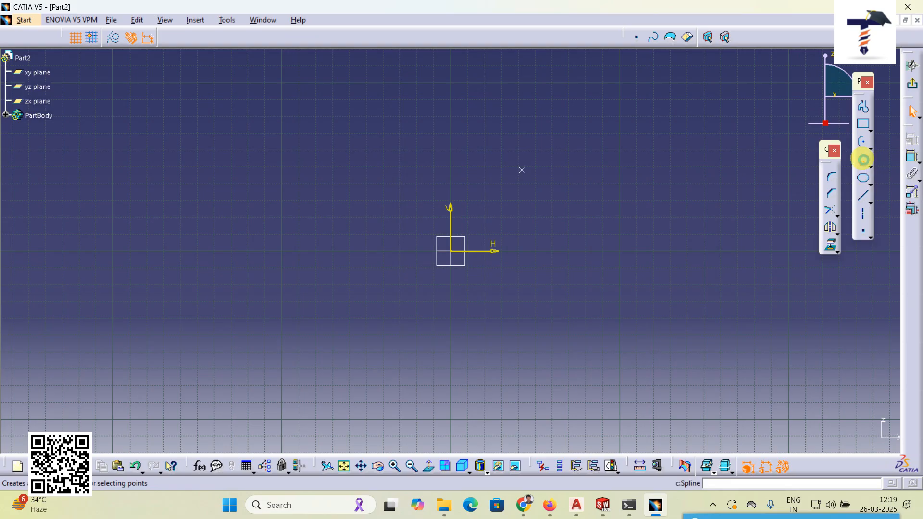
click(863, 160)
click(110, 268)
click(183, 225)
click(287, 225)
click(335, 204)
click(425, 186)
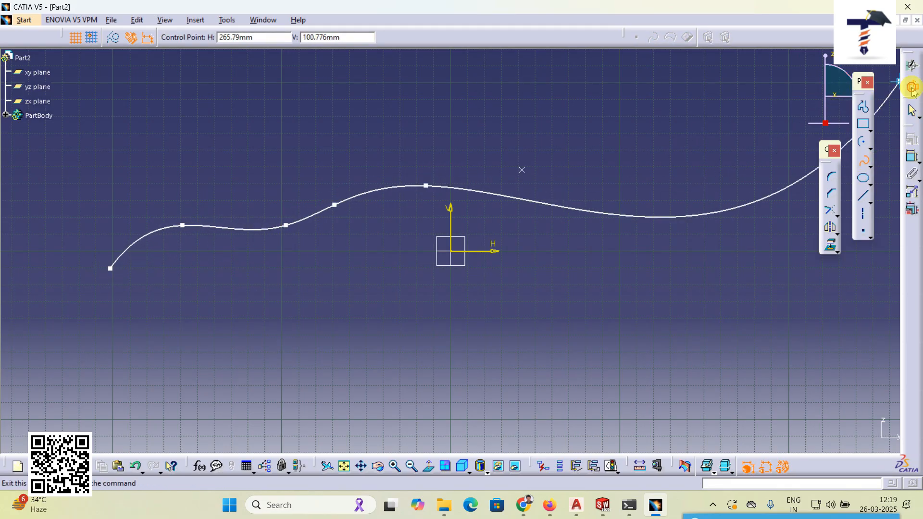
click(912, 88)
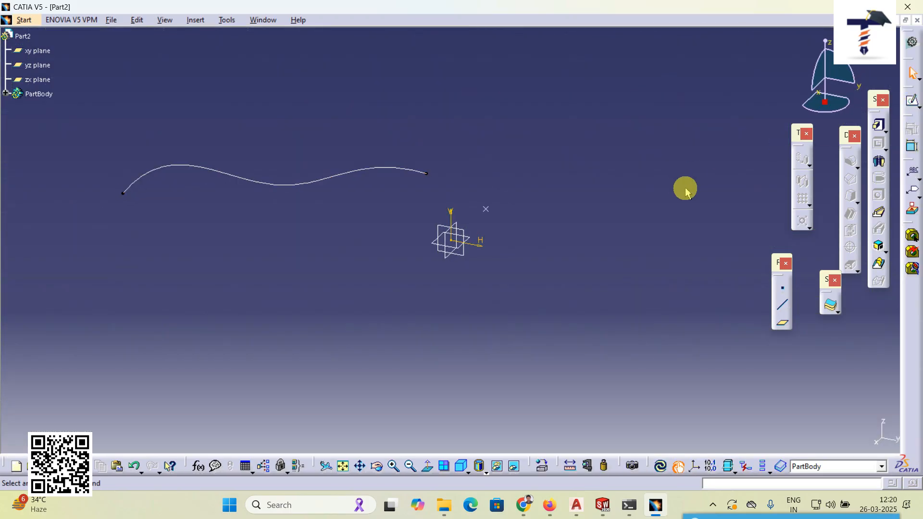
Create a point on the sketched spline at a geodesic distance of 85 mm from its default extremity
click(782, 288)
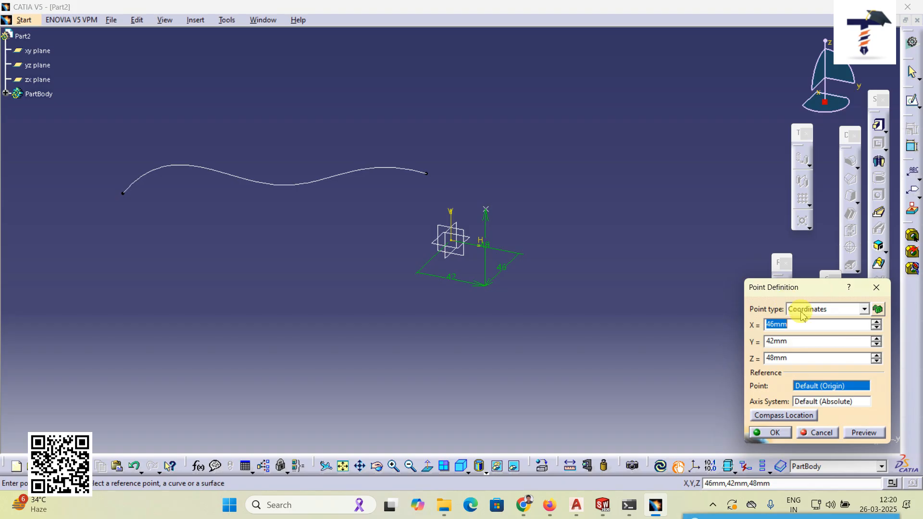
click(802, 313)
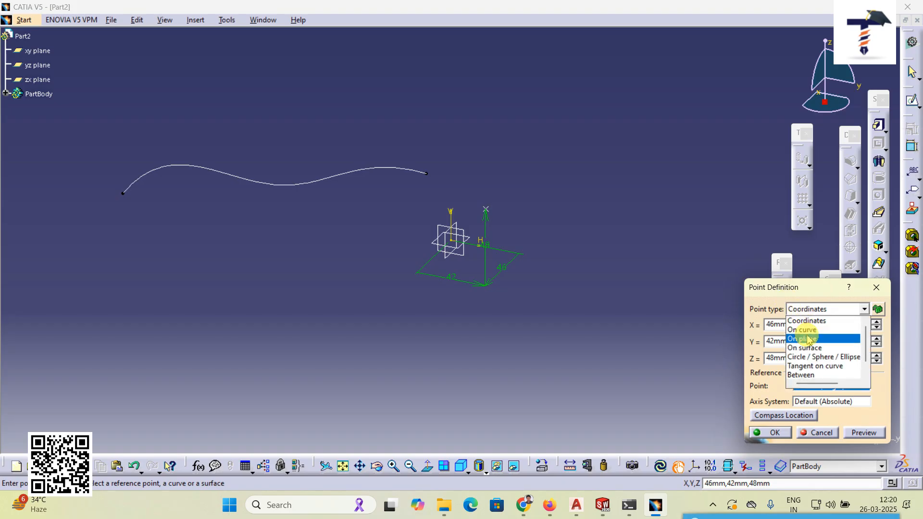
click(802, 330)
click(363, 169)
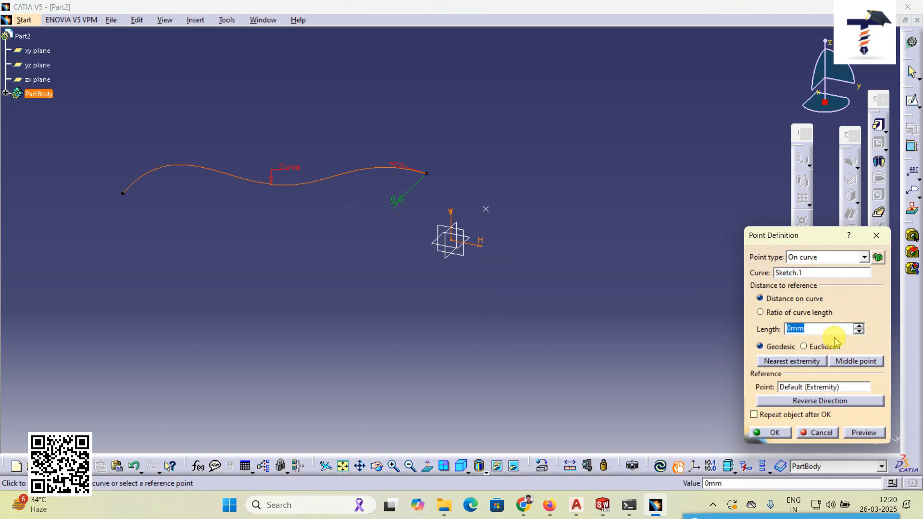
click(859, 326)
drag(859, 327, 859, 327)
click(779, 433)
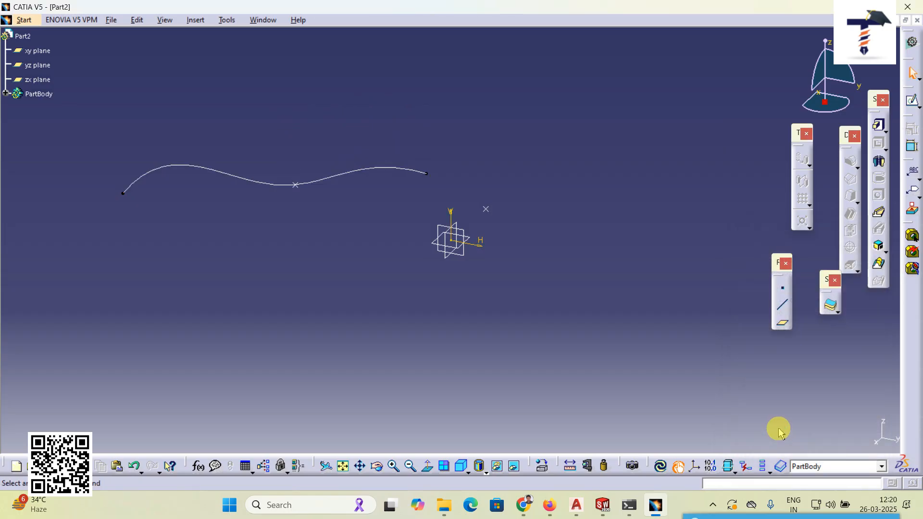
Create an On plane point on the yz plane at about H 127 mm and V 89 mm from the origin
click(782, 288)
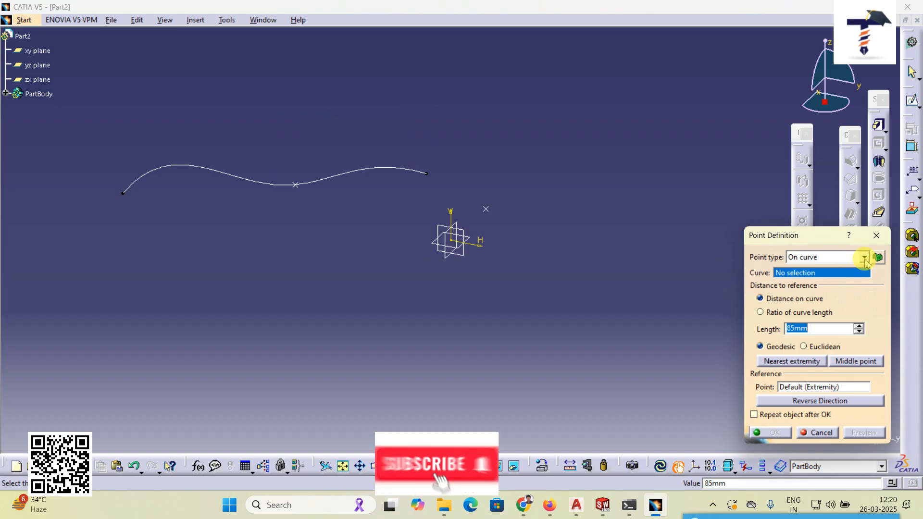
click(864, 258)
click(824, 279)
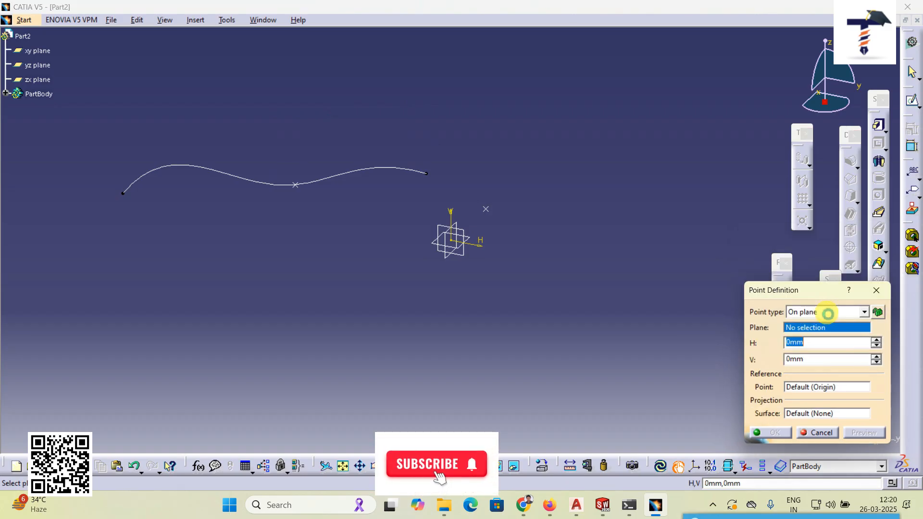
click(465, 255)
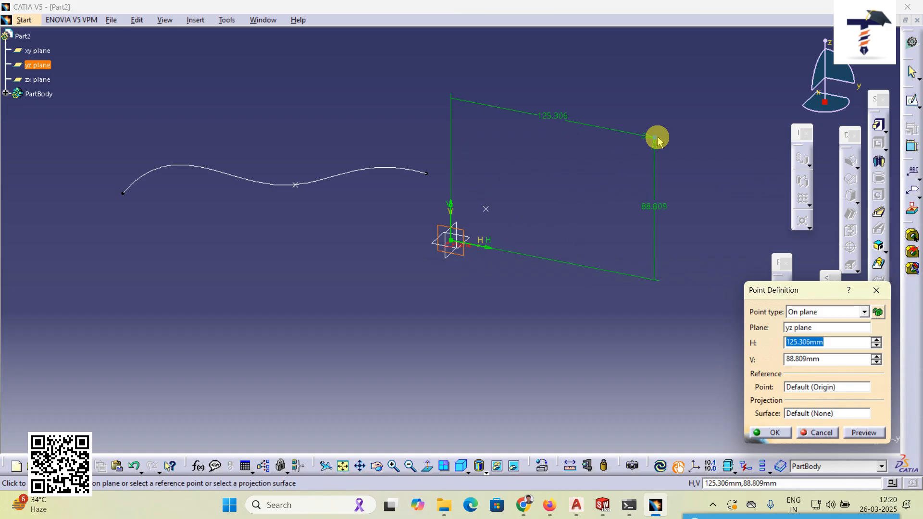
key(Return)
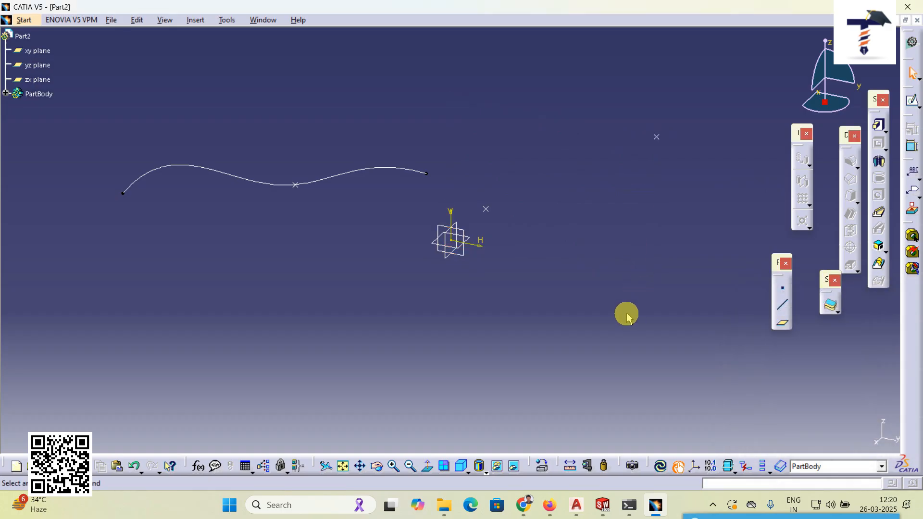
middle_drag(624, 313, 577, 331)
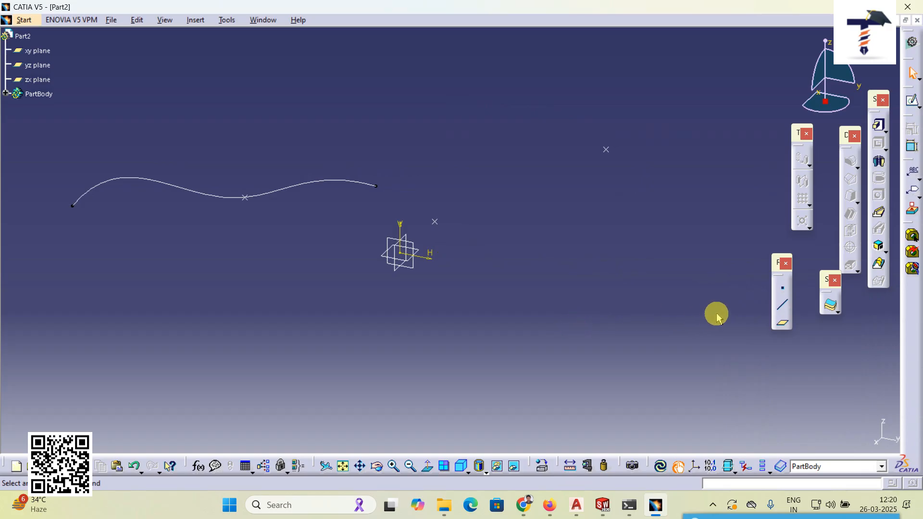
click(786, 291)
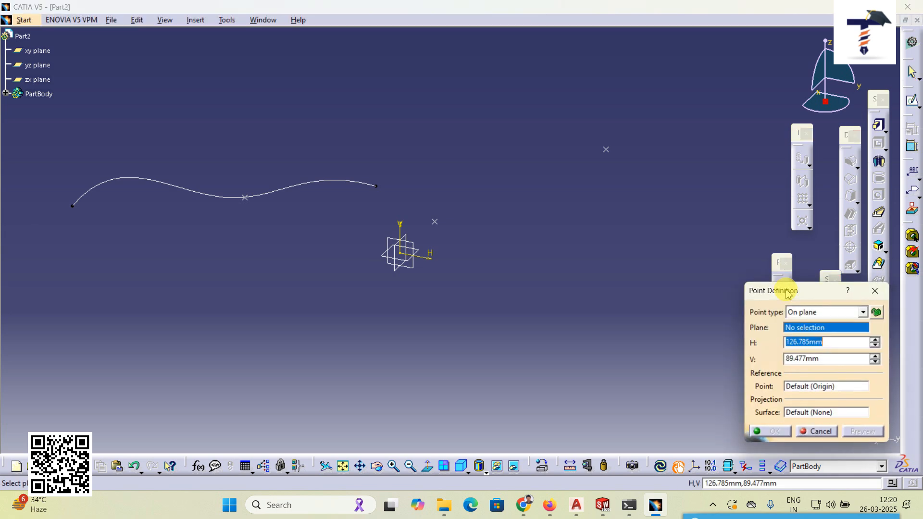
click(827, 317)
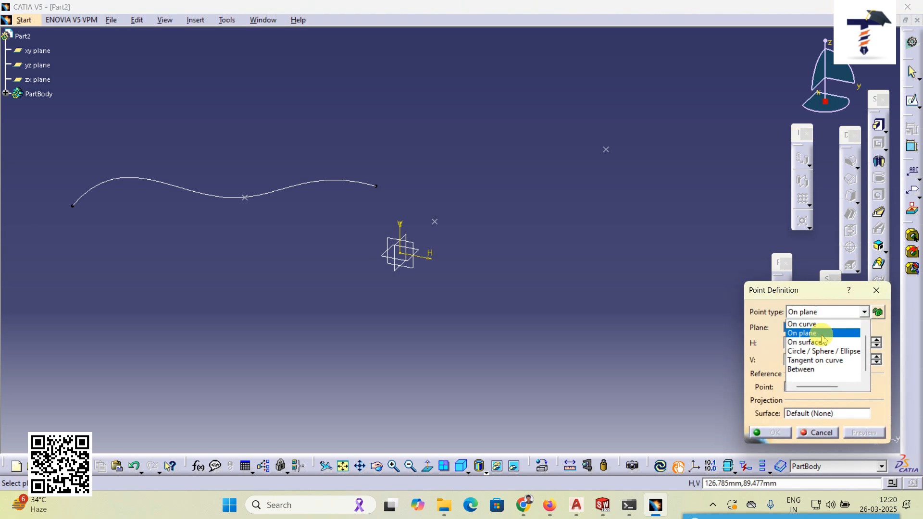
click(816, 437)
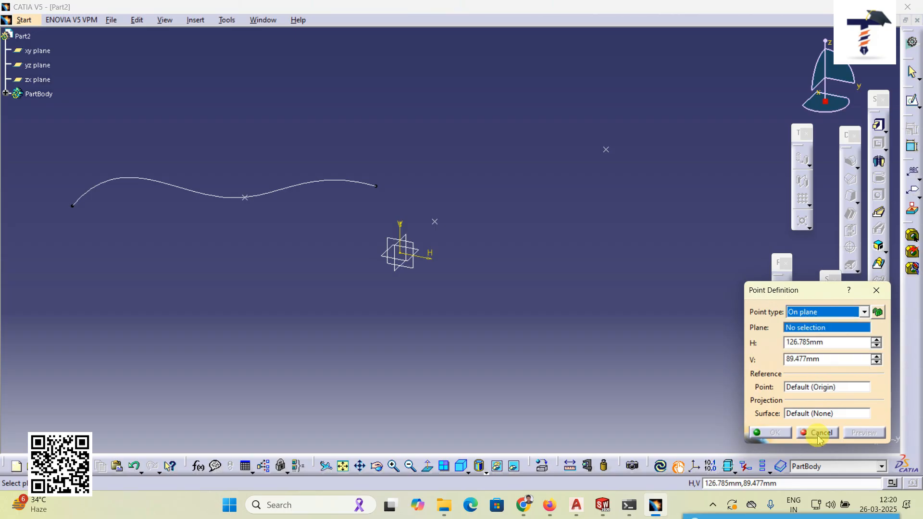
click(827, 431)
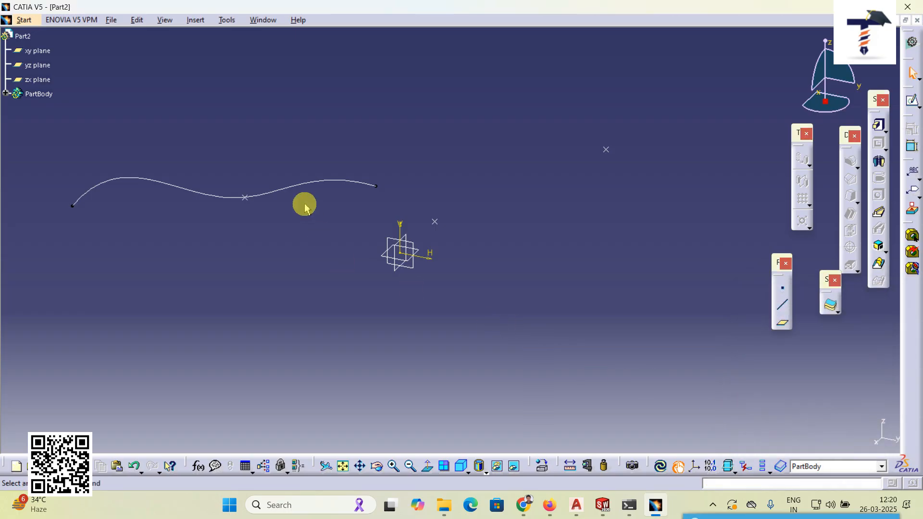
Switch the part to the Wireframe and Surface Design workbench
click(24, 20)
mouse_move(156, 50)
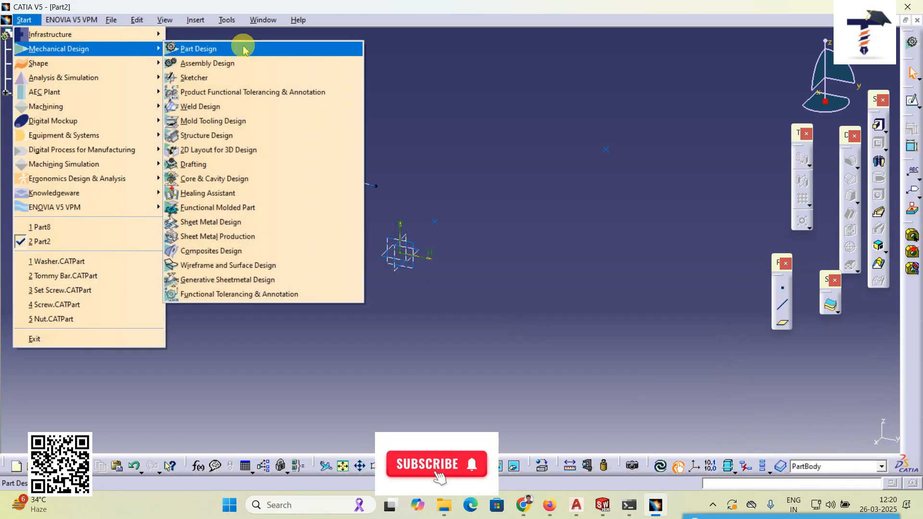
click(250, 265)
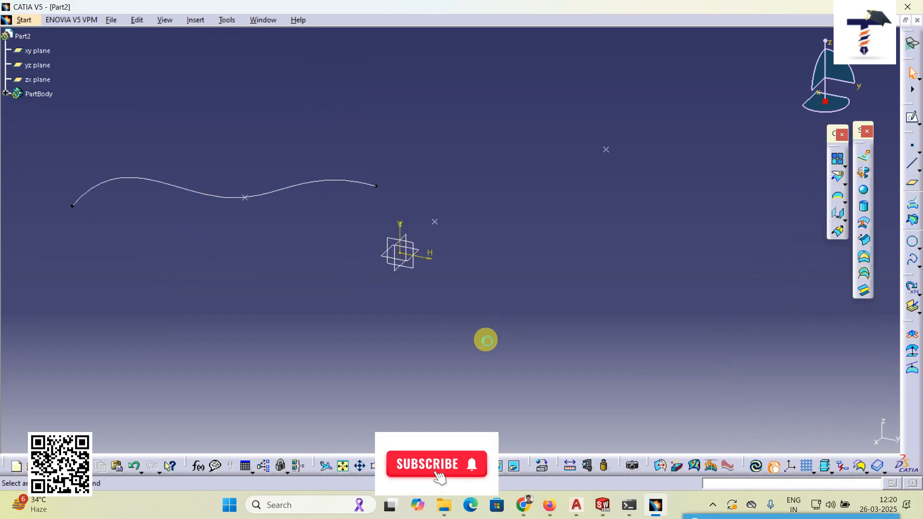
Extrude the spline into a surface perpendicular to the yz plane, with Limit 1 at 65 mm and Limit 2 at 51 mm
click(865, 155)
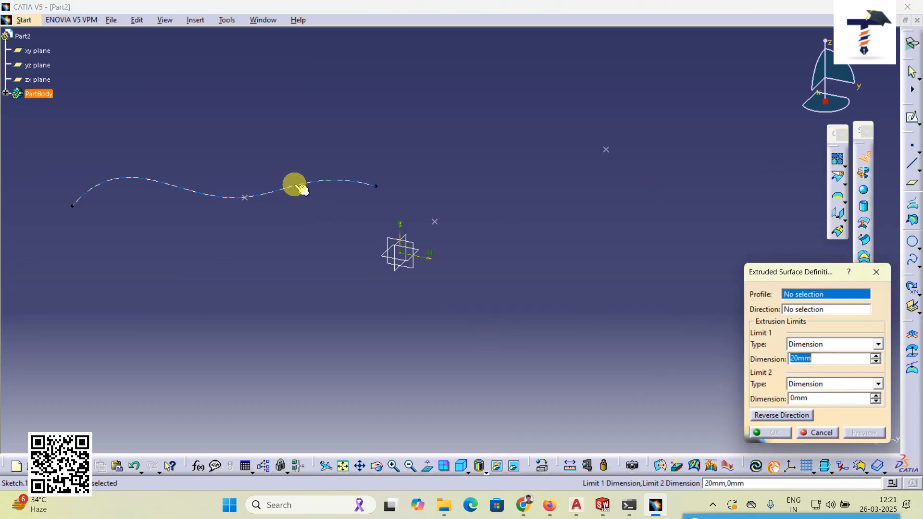
click(294, 186)
middle_drag(260, 230, 426, 208)
drag(385, 189, 423, 140)
drag(351, 215, 308, 276)
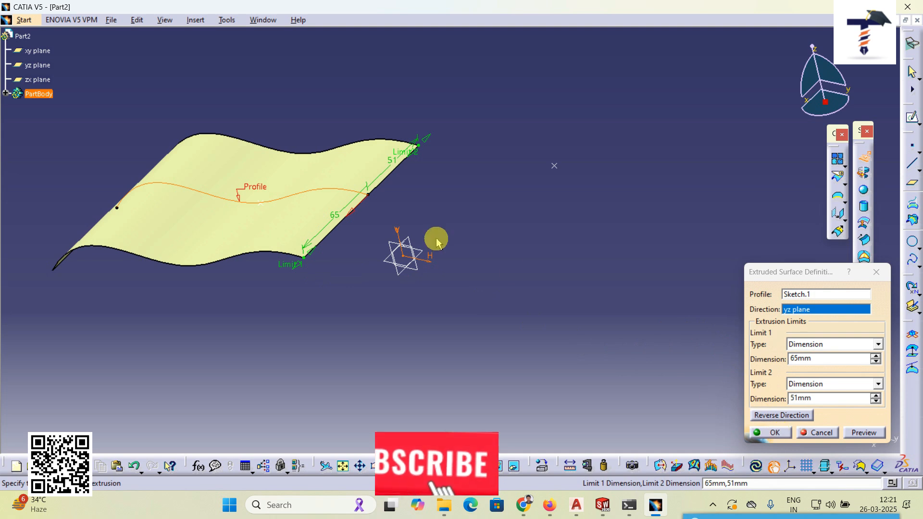
click(780, 434)
Return the part to the Part Design workbench
middle_drag(254, 268, 405, 289)
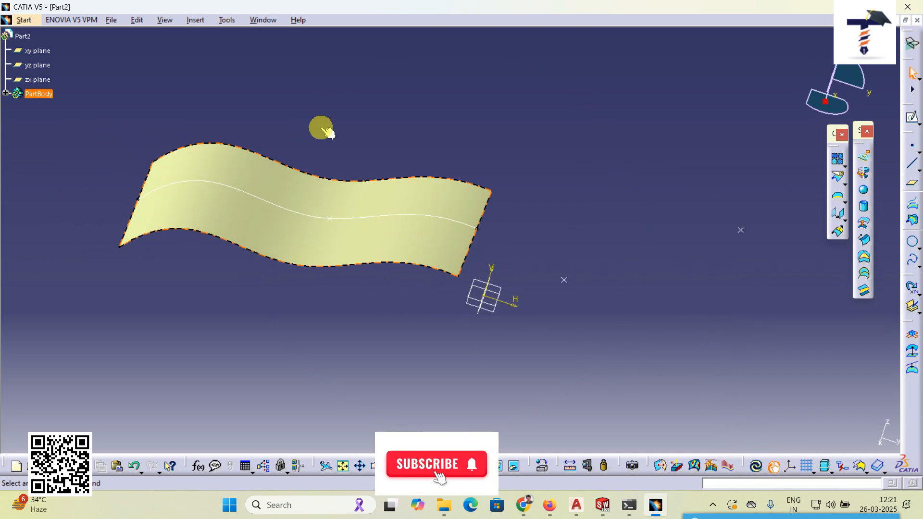
click(33, 23)
mouse_move(144, 48)
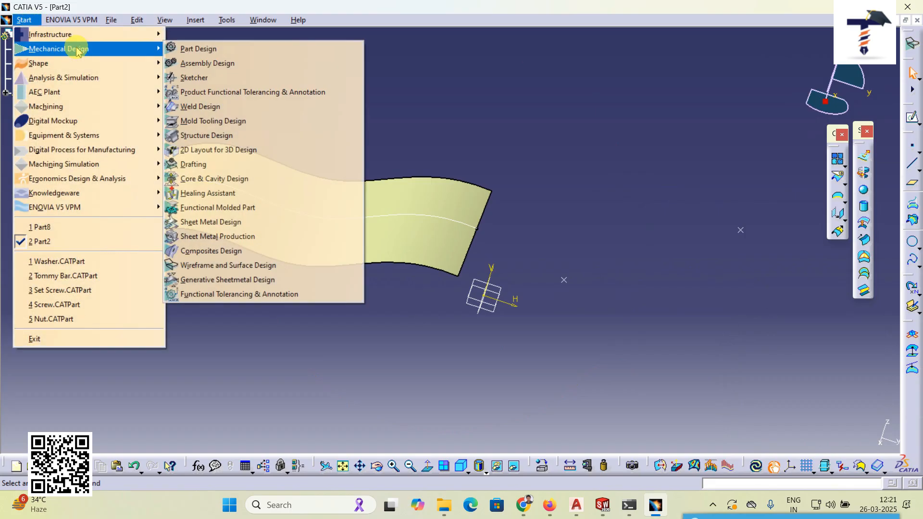
click(197, 49)
Create an On surface point on the extruded surface, about 71 mm from its default middle reference point
middle_drag(659, 270, 611, 271)
click(780, 288)
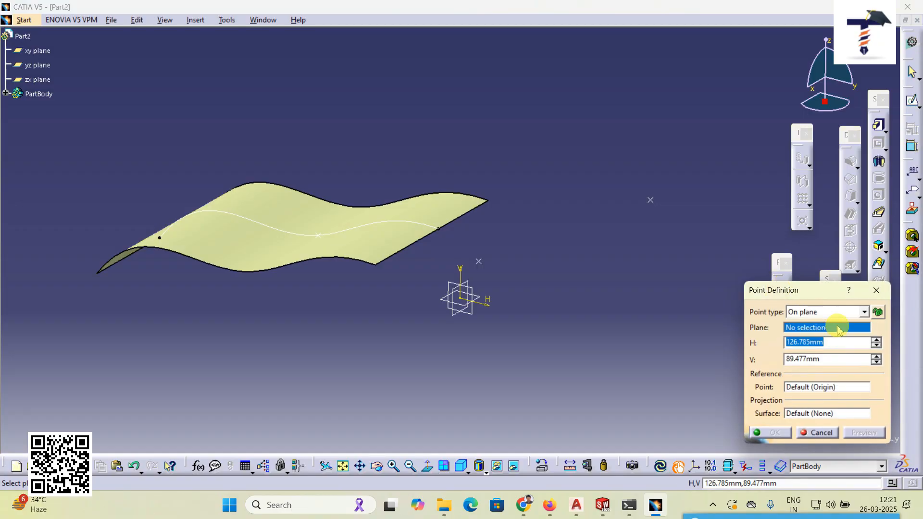
click(836, 314)
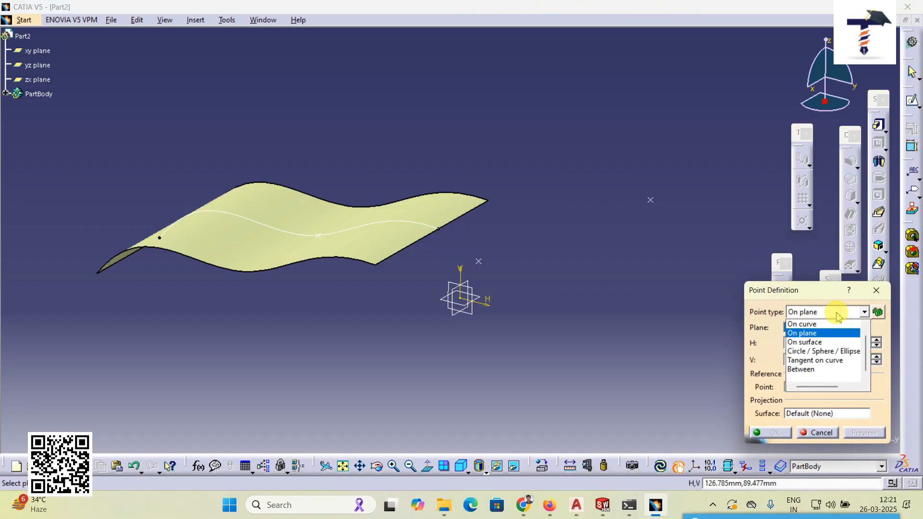
click(827, 342)
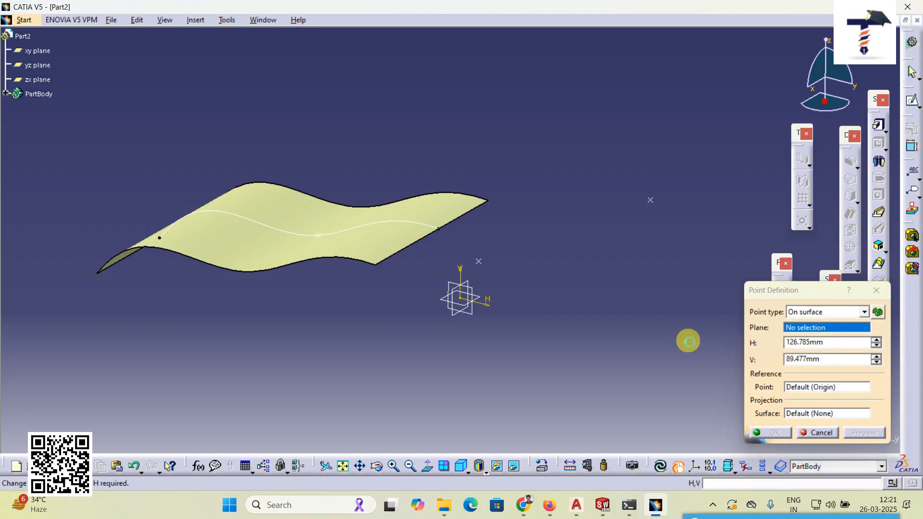
click(380, 233)
middle_drag(384, 232, 398, 257)
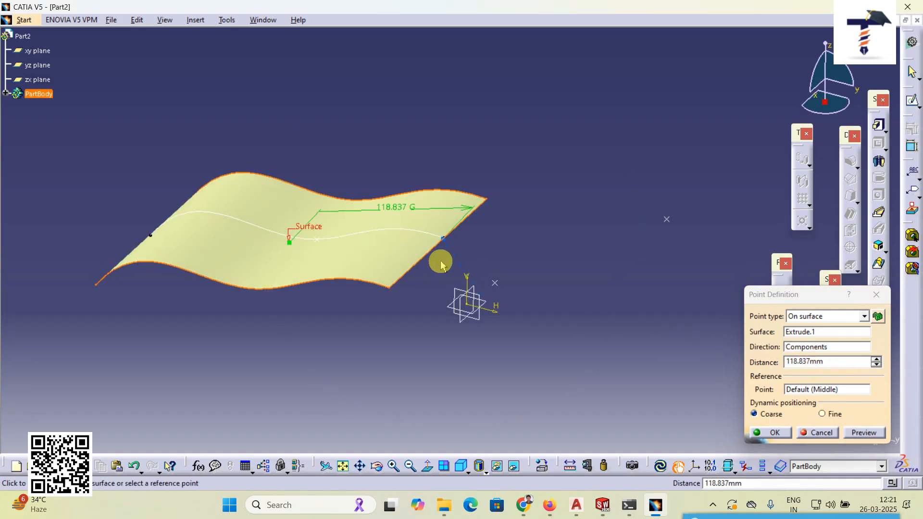
drag(360, 248, 374, 272)
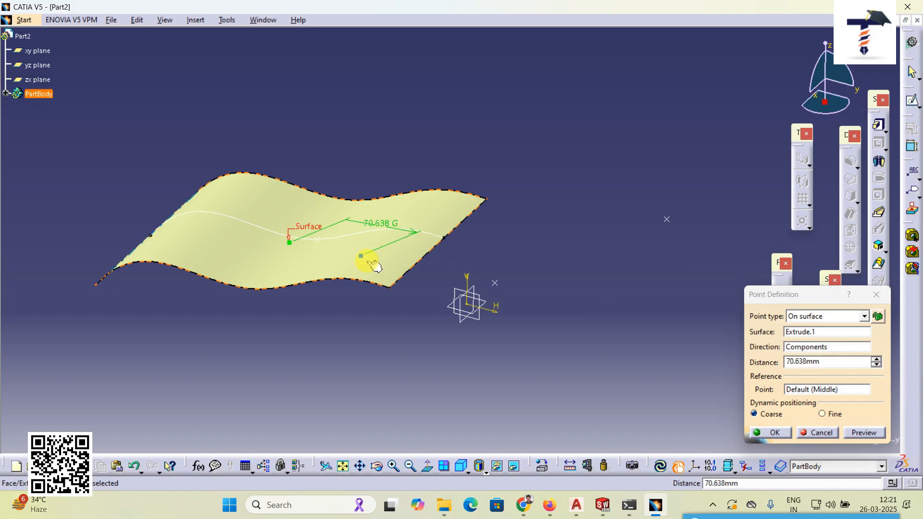
click(865, 433)
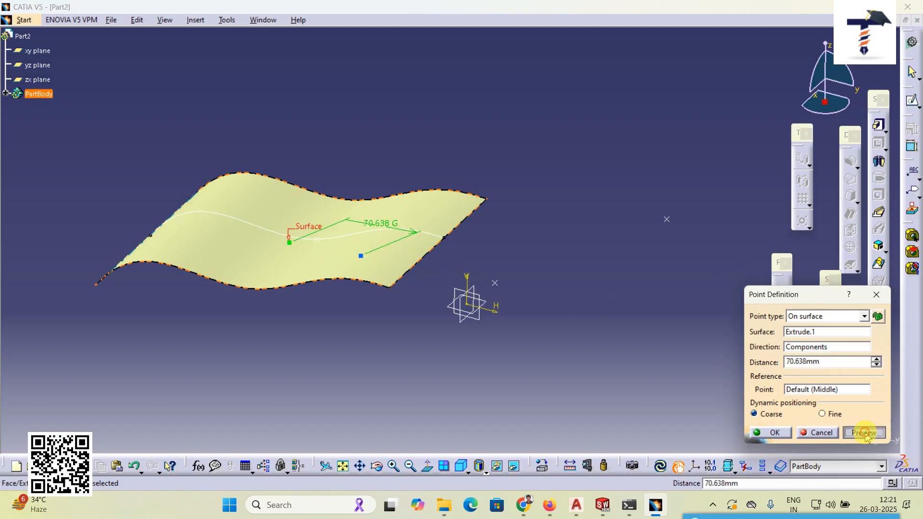
click(780, 433)
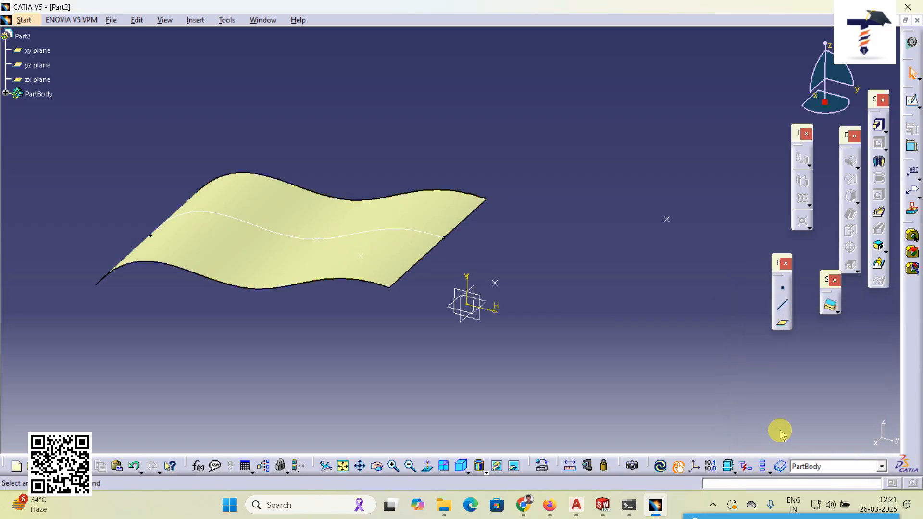
Sketch a circle on the yz plane, centred on the H axis to the positive side of the origin, and leave the sketch
middle_drag(371, 260, 414, 241)
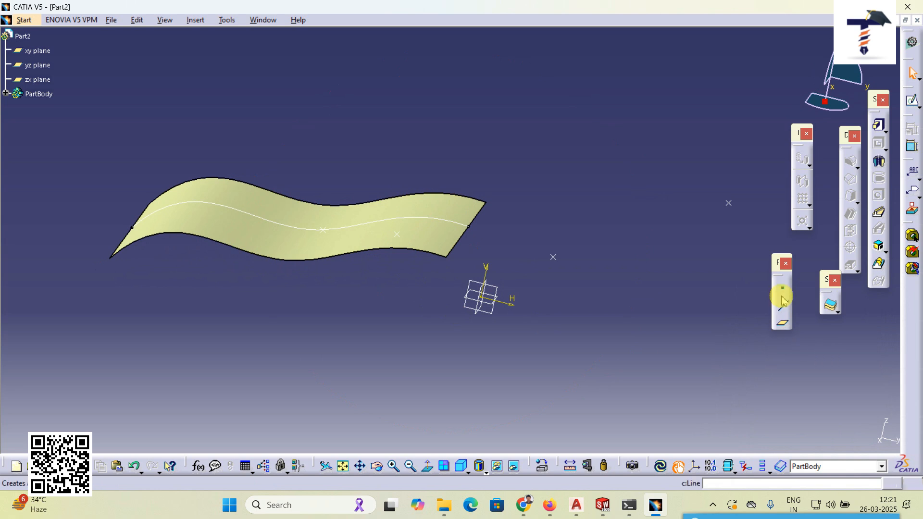
middle_drag(570, 320, 496, 286)
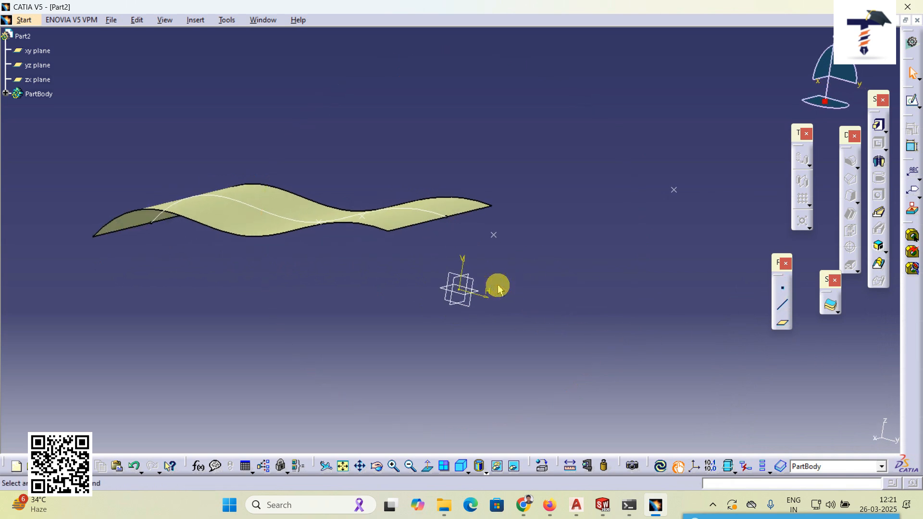
click(470, 315)
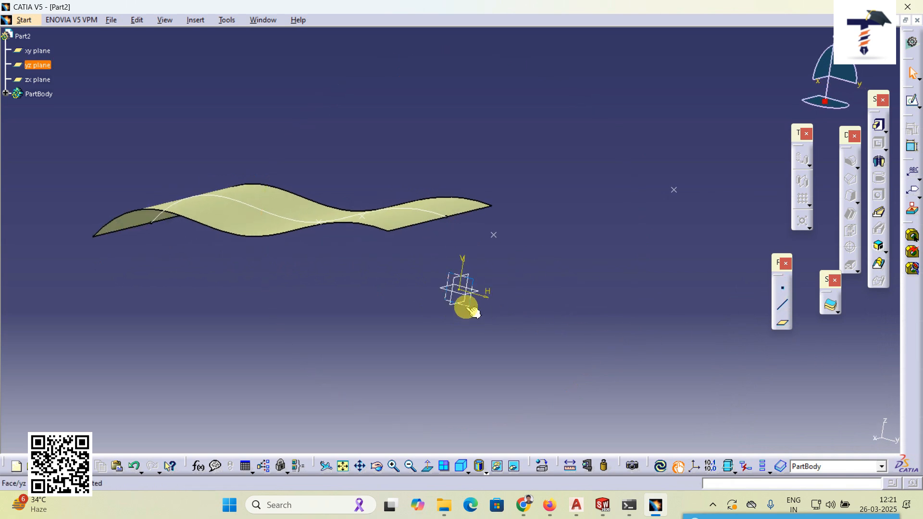
click(880, 128)
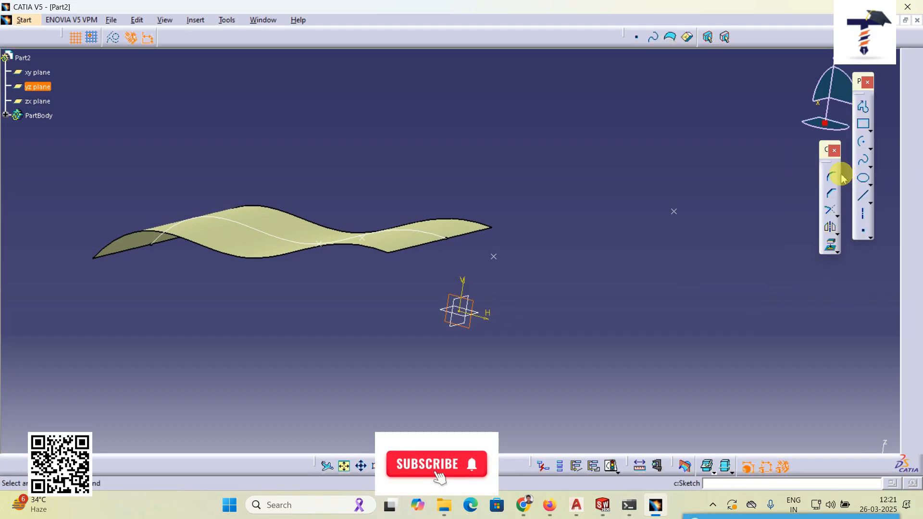
click(869, 147)
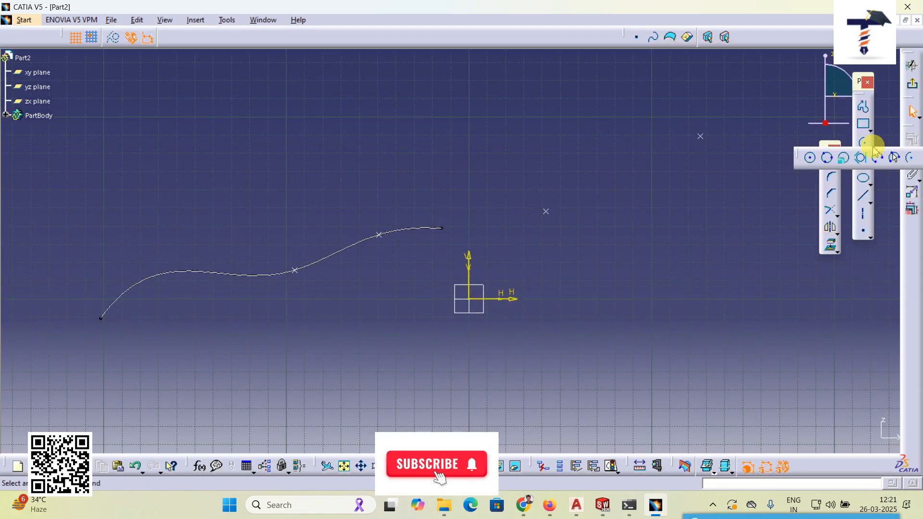
click(813, 159)
click(609, 299)
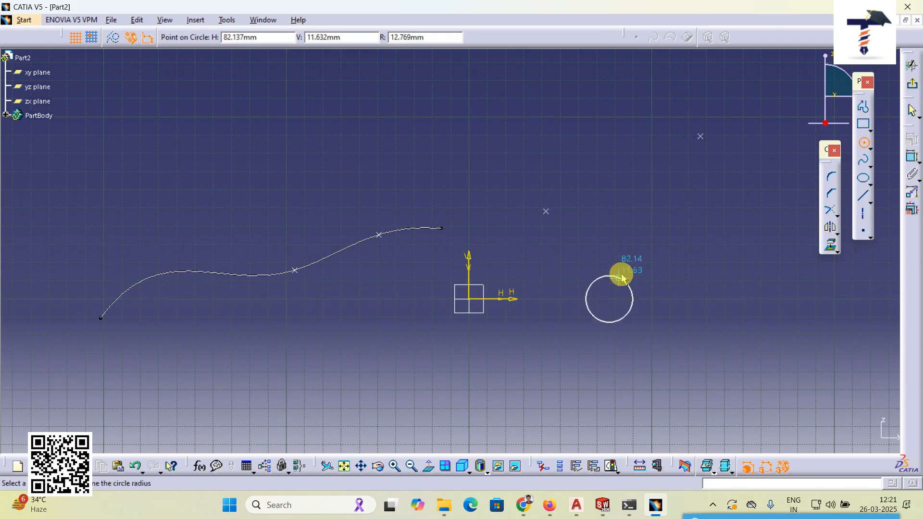
click(634, 255)
click(912, 66)
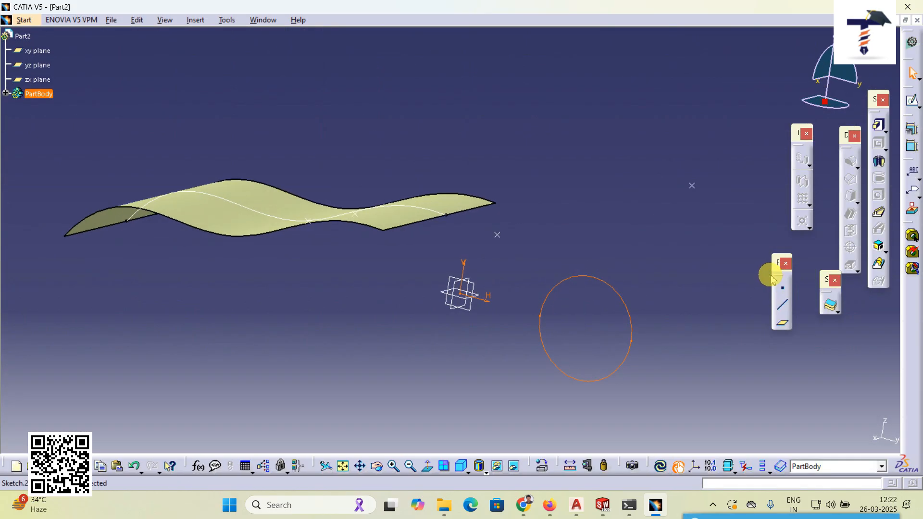
Create a Circle / Sphere / Ellipse center point at the centre of the sketched circle
click(781, 289)
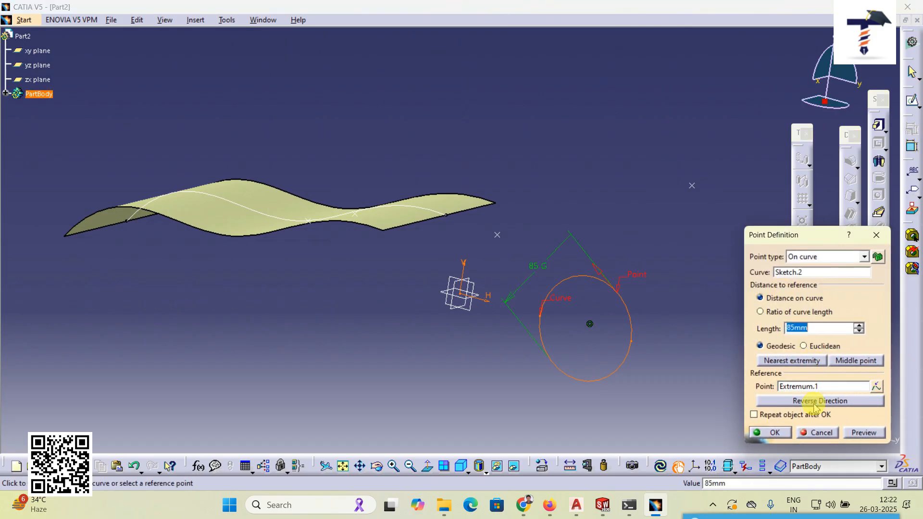
click(815, 430)
click(784, 289)
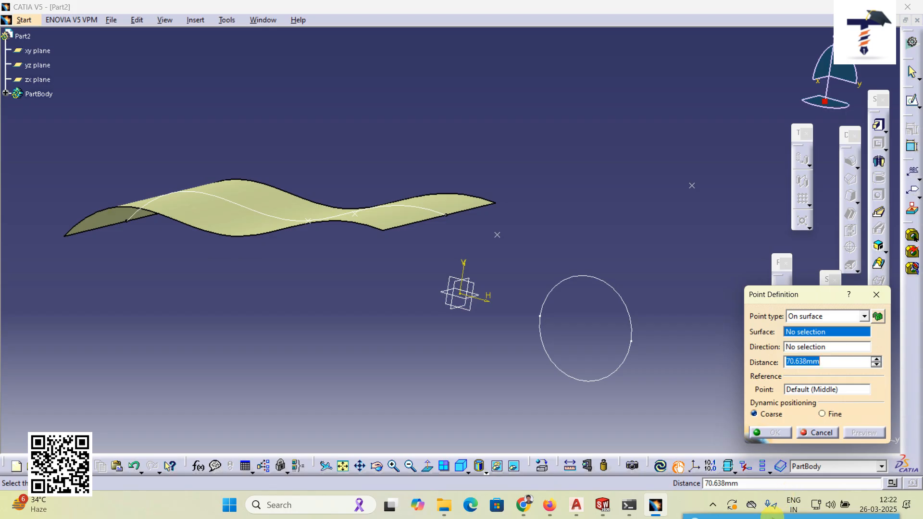
mouse_move(709, 506)
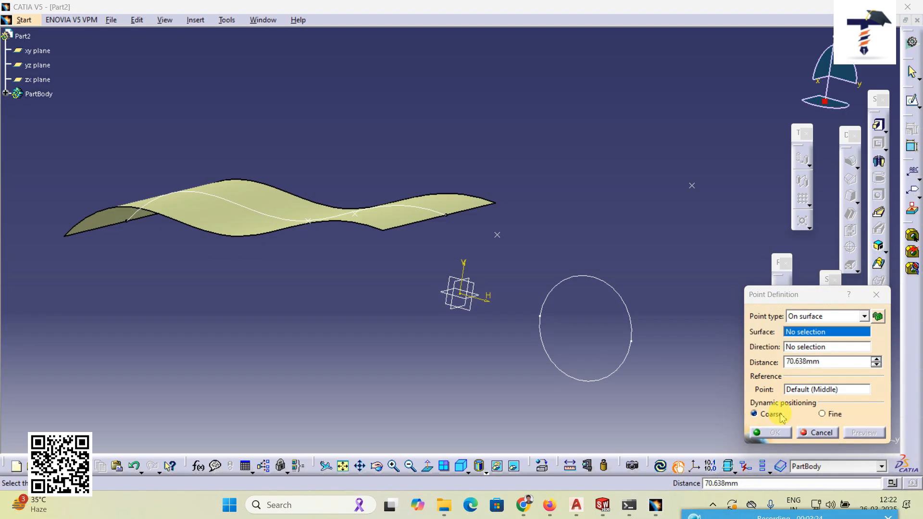
click(829, 316)
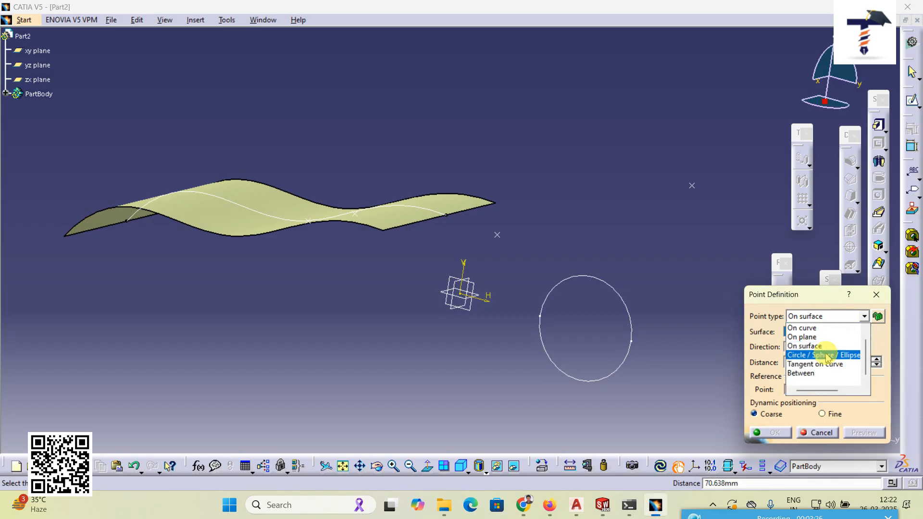
click(826, 355)
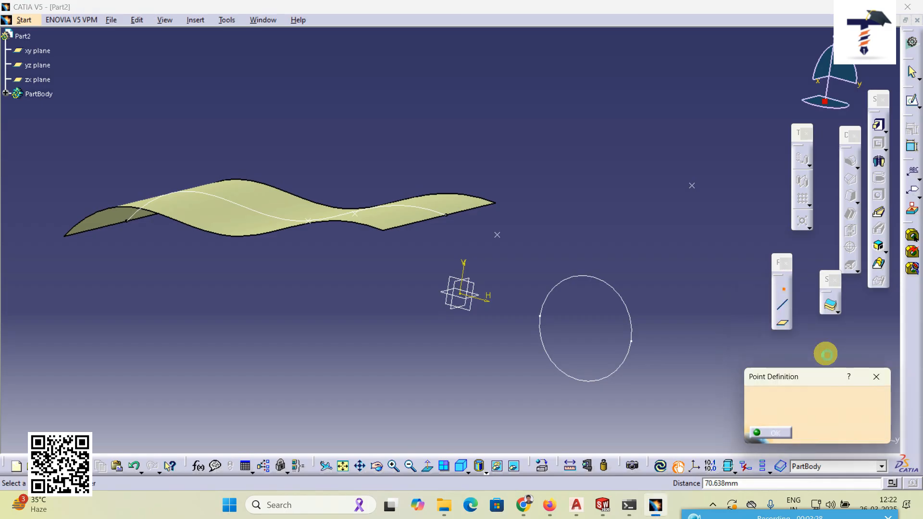
click(624, 299)
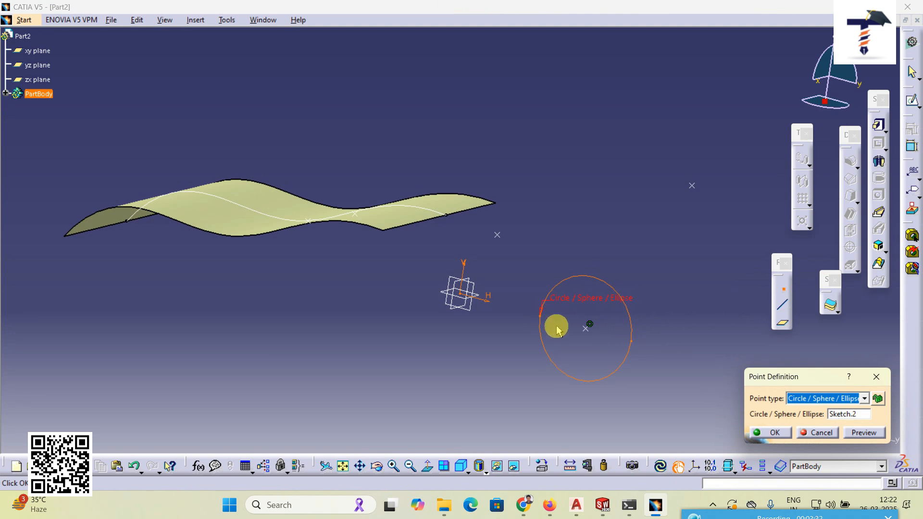
key(Return)
click(587, 328)
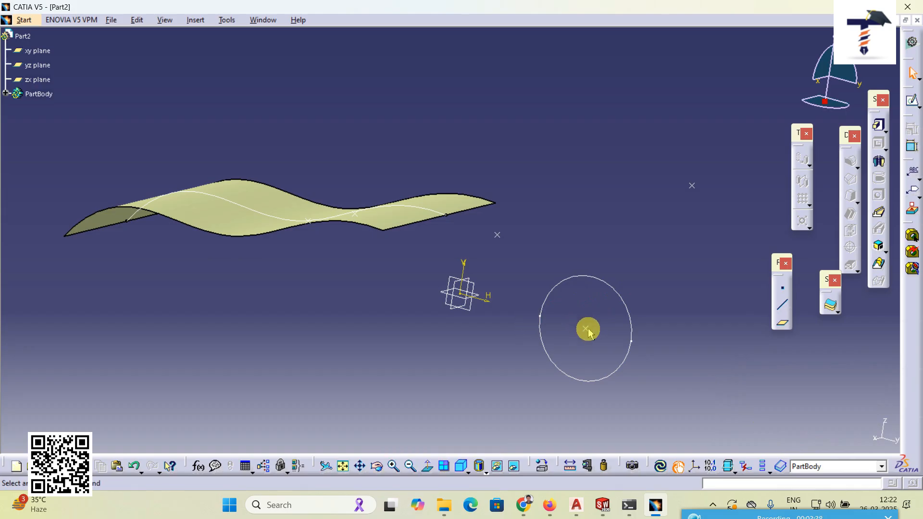
Create Tangent on curve points on the sketched circle with the zx plane as direction, keeping both results without an extract
click(784, 291)
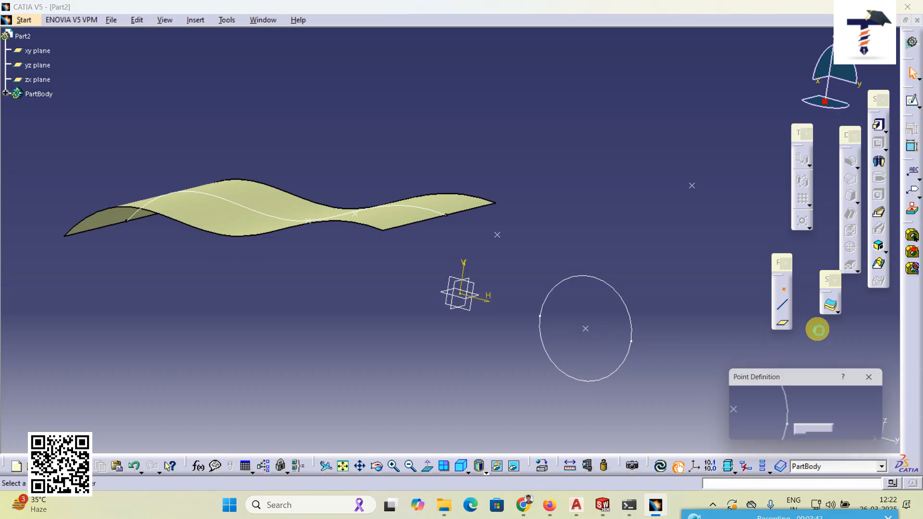
click(865, 399)
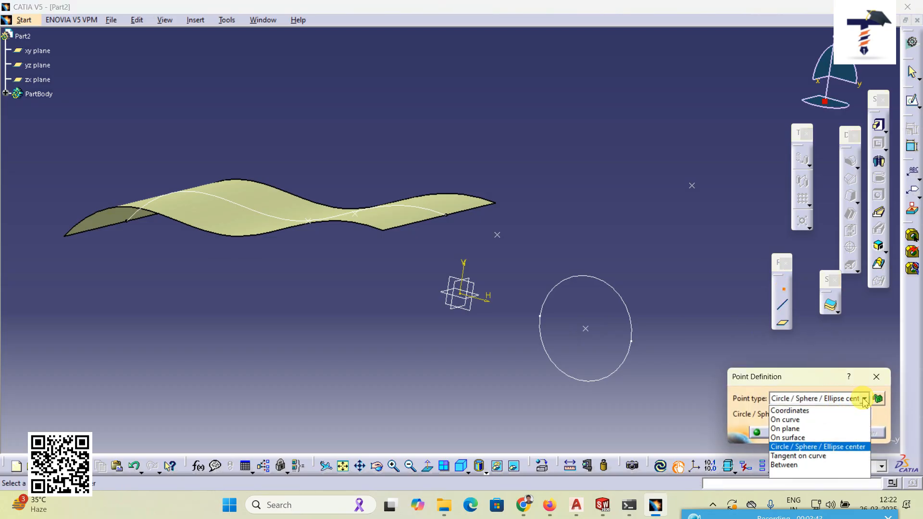
click(804, 461)
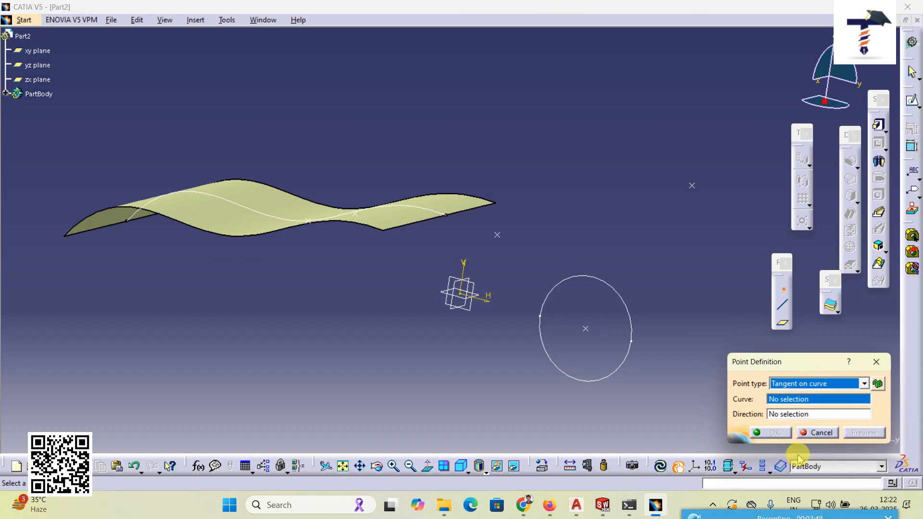
click(616, 285)
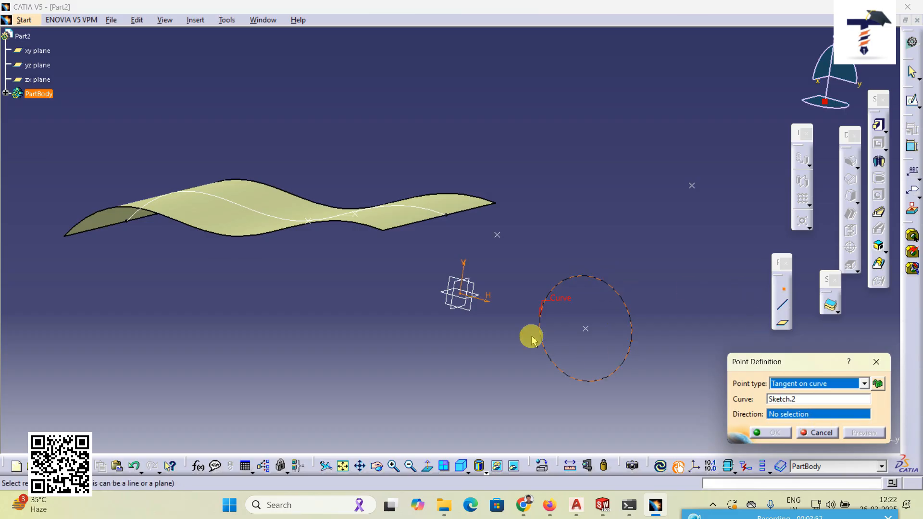
click(460, 313)
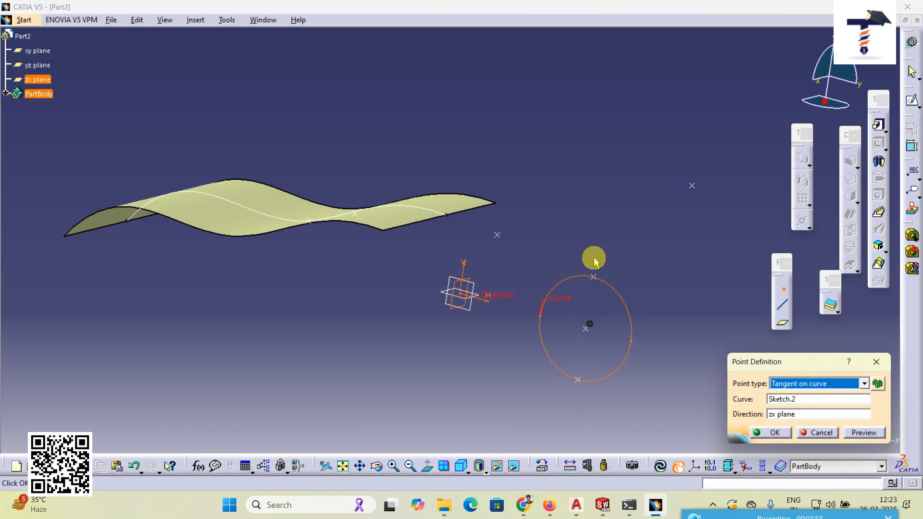
click(775, 433)
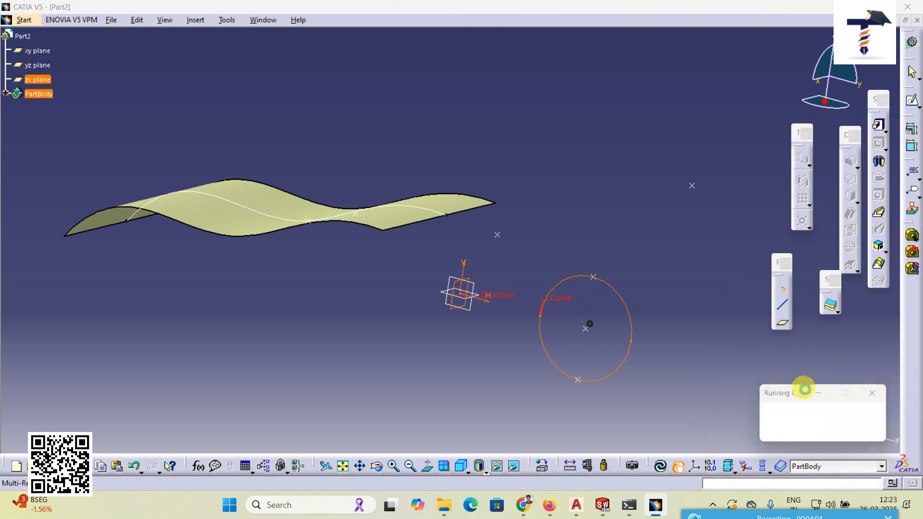
click(879, 436)
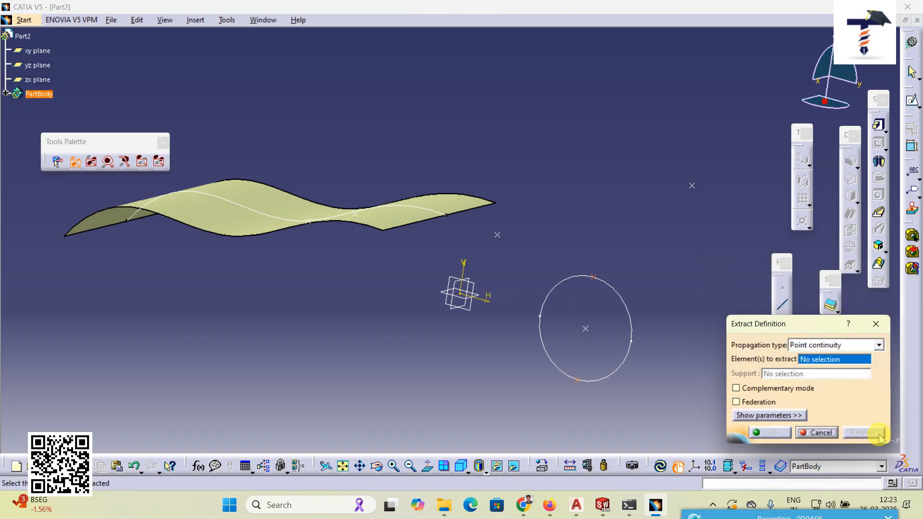
click(817, 433)
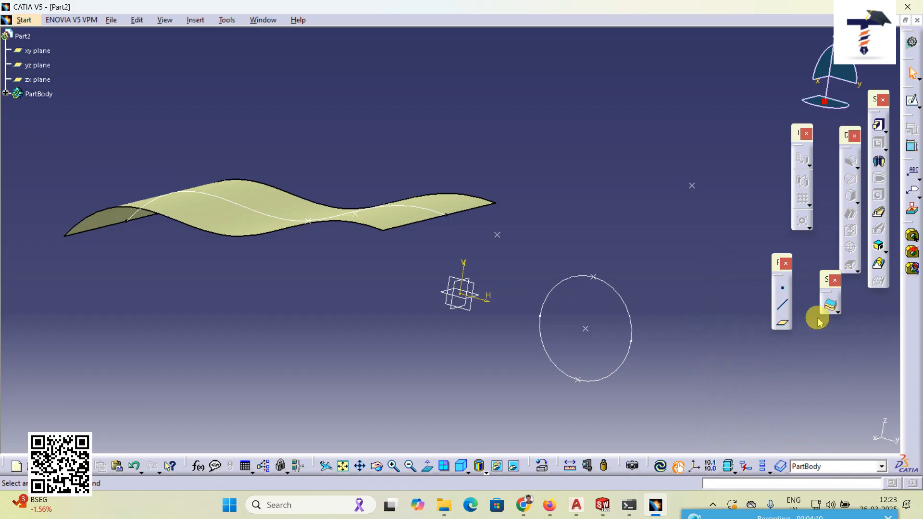
Create a Between point from the coordinates point (Point.1) to the on-plane point (Point.3) with a ratio of 0.58
click(782, 290)
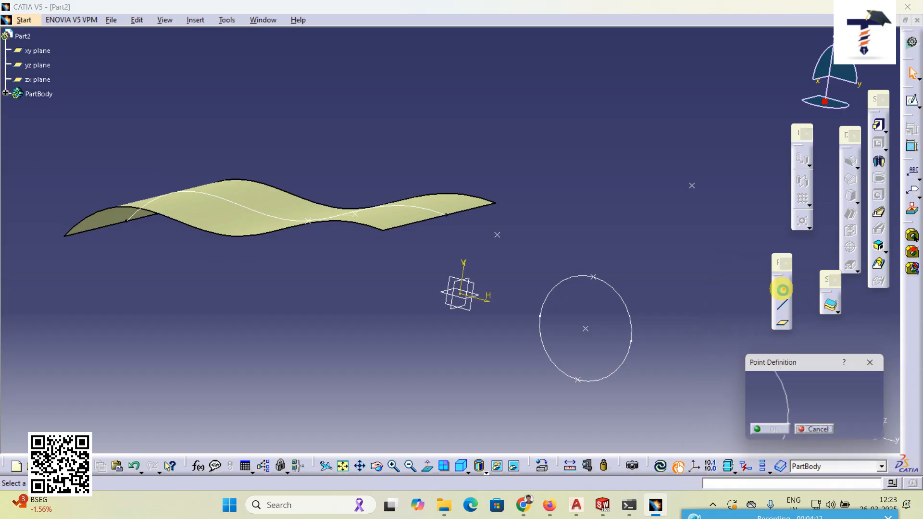
click(848, 386)
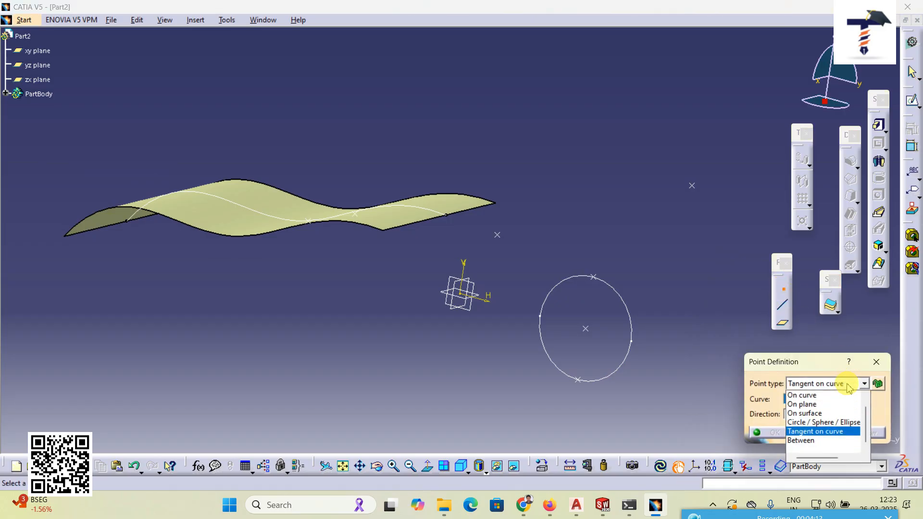
click(802, 441)
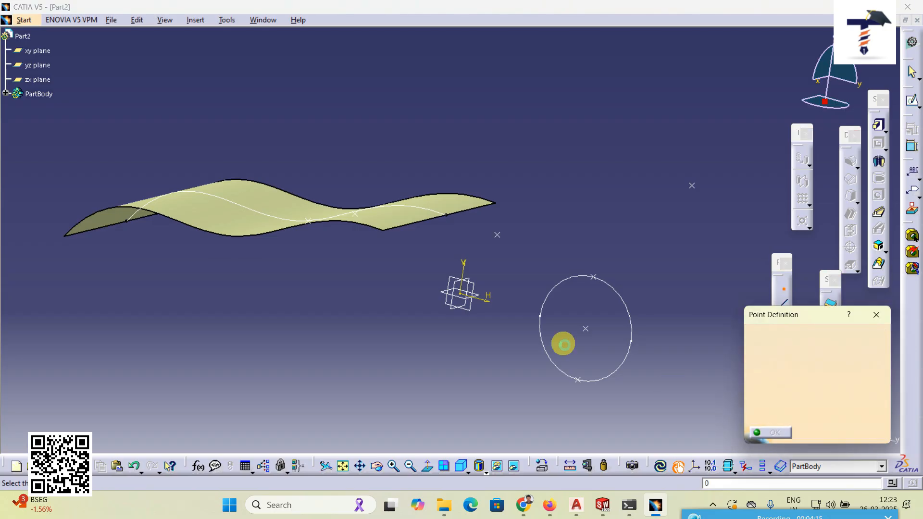
click(497, 235)
click(692, 186)
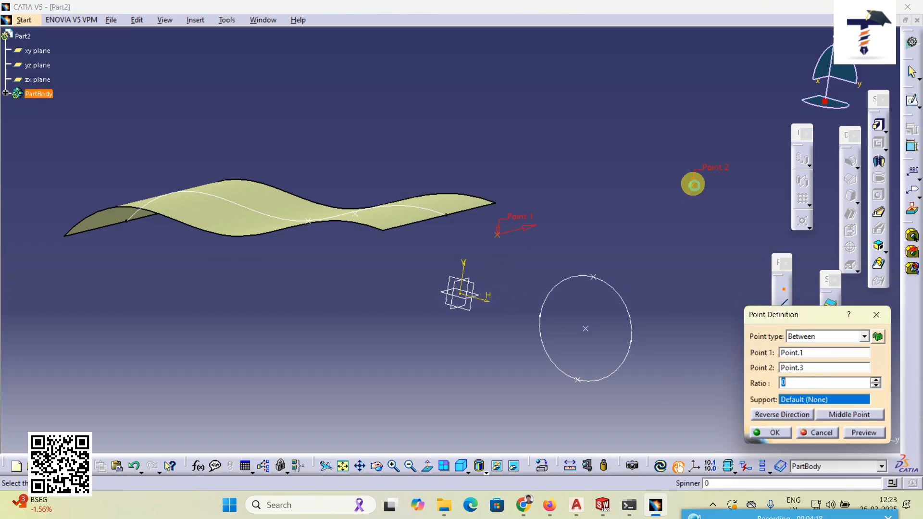
click(875, 380)
click(876, 379)
click(876, 380)
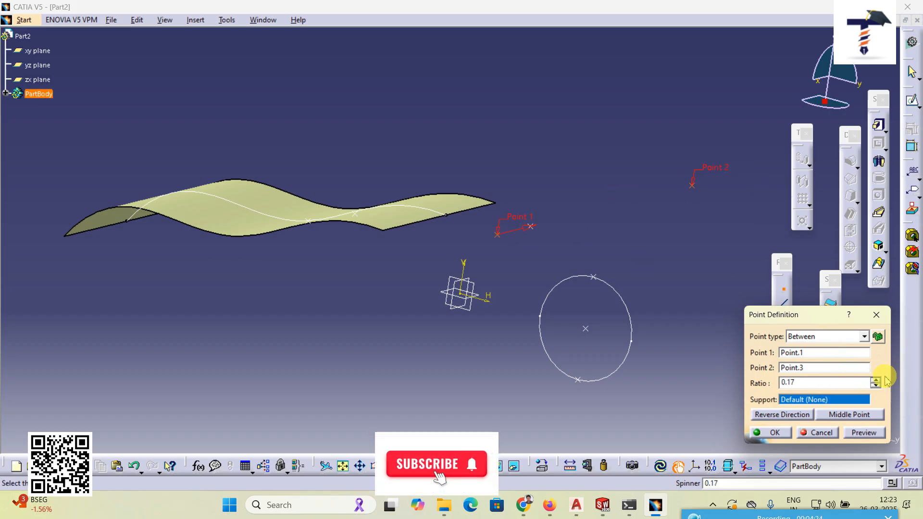
click(876, 380)
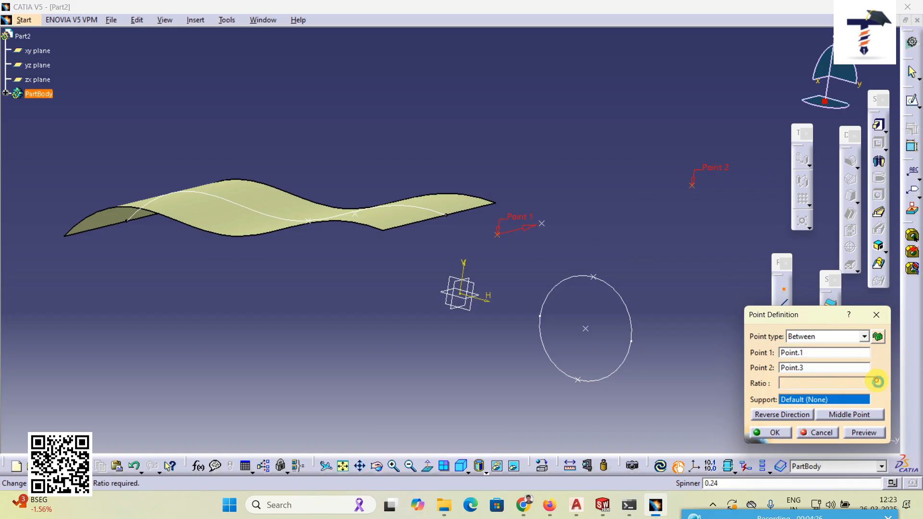
click(876, 380)
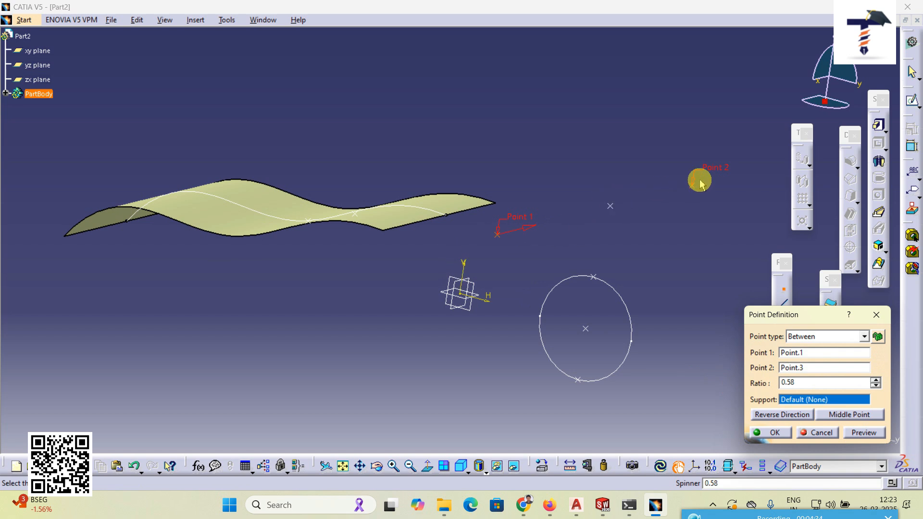
click(789, 380)
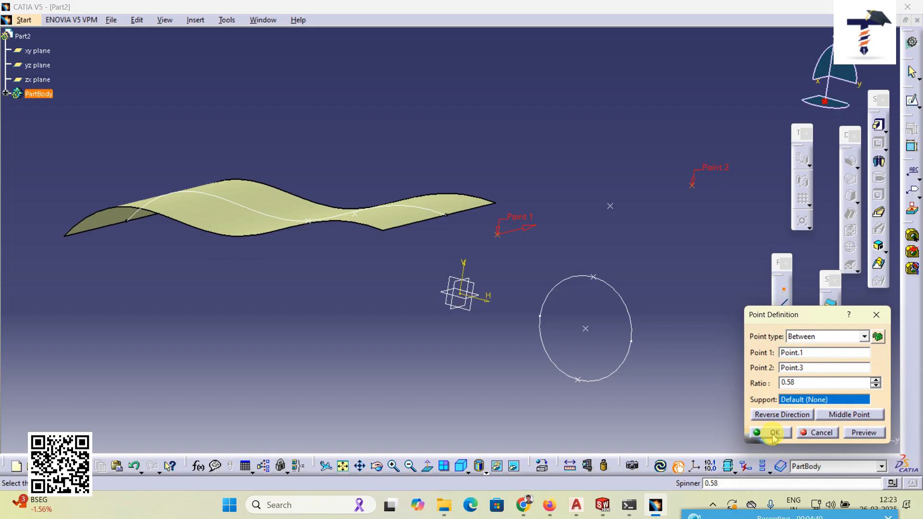
drag(798, 384, 759, 383)
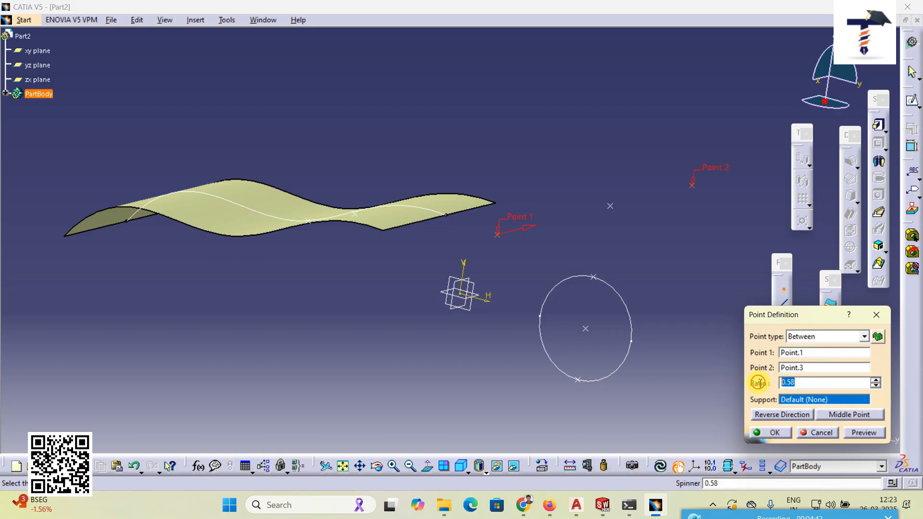
click(765, 434)
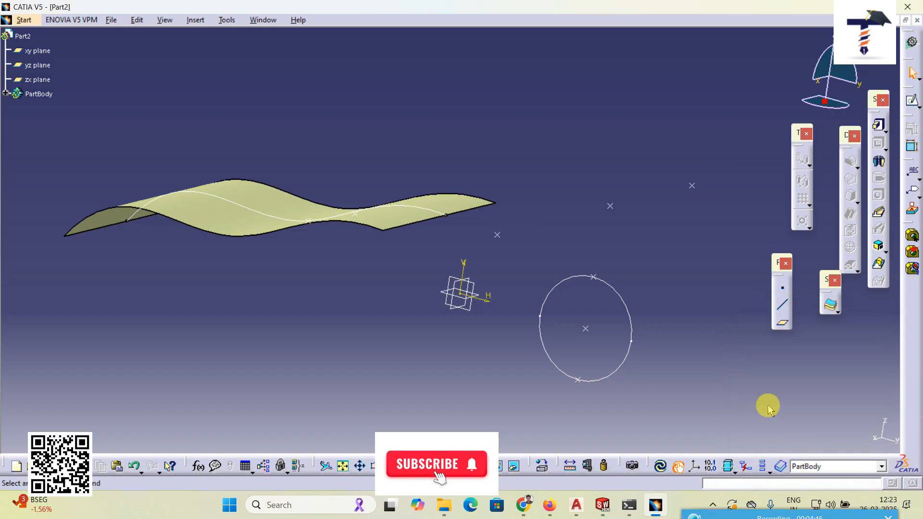